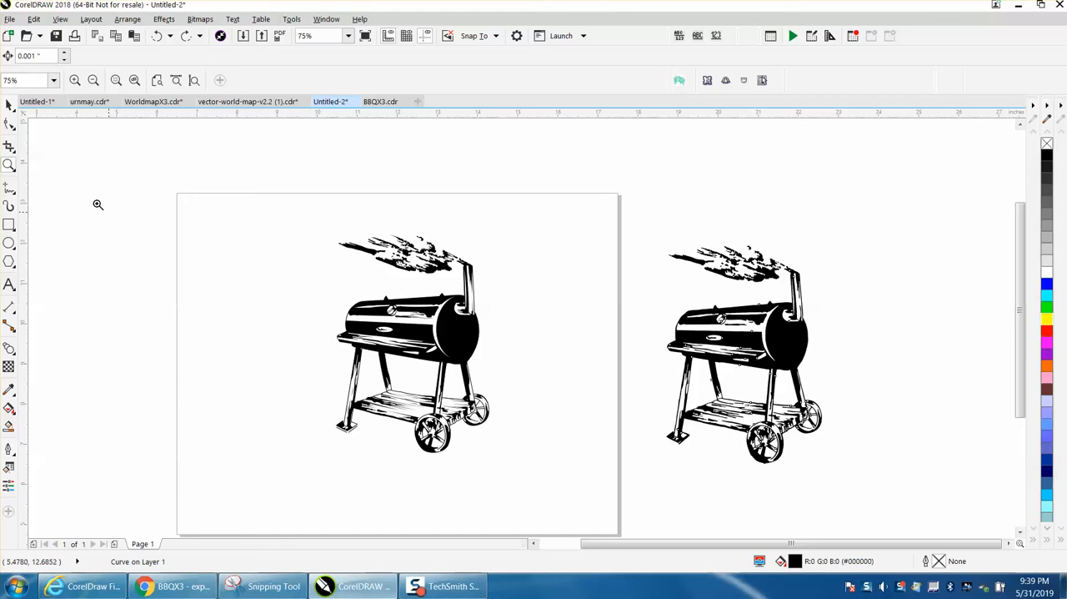
Step: Delete the duplicate barbecue drawing that lies outside the page
{"action": "left_click_drag", "start_coordinate": [321, 234], "coordinate": [581, 474]}
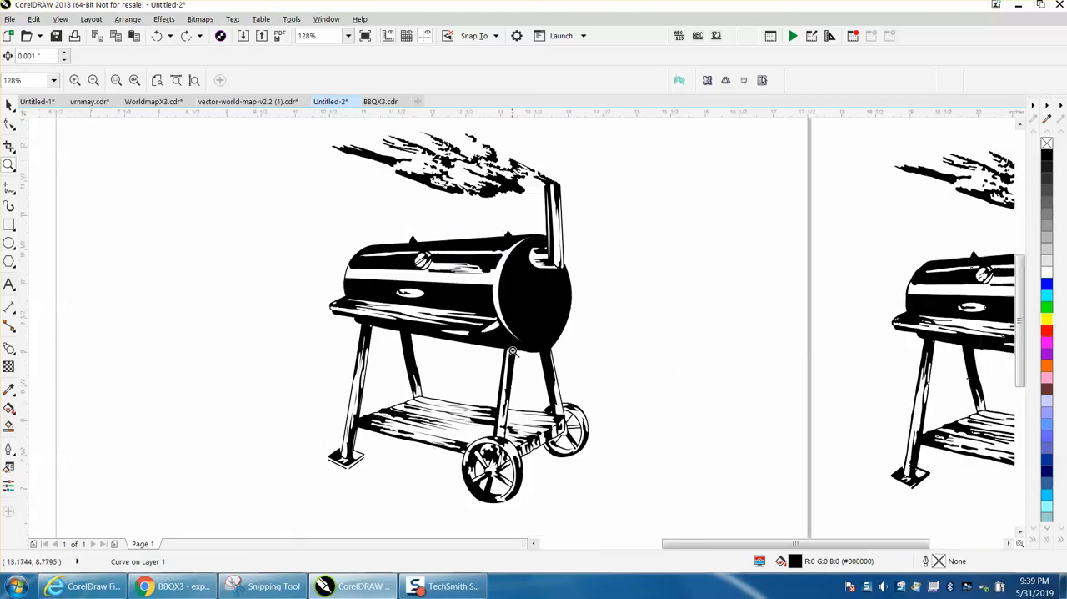
{"action": "right_click", "coordinate": [538, 314]}
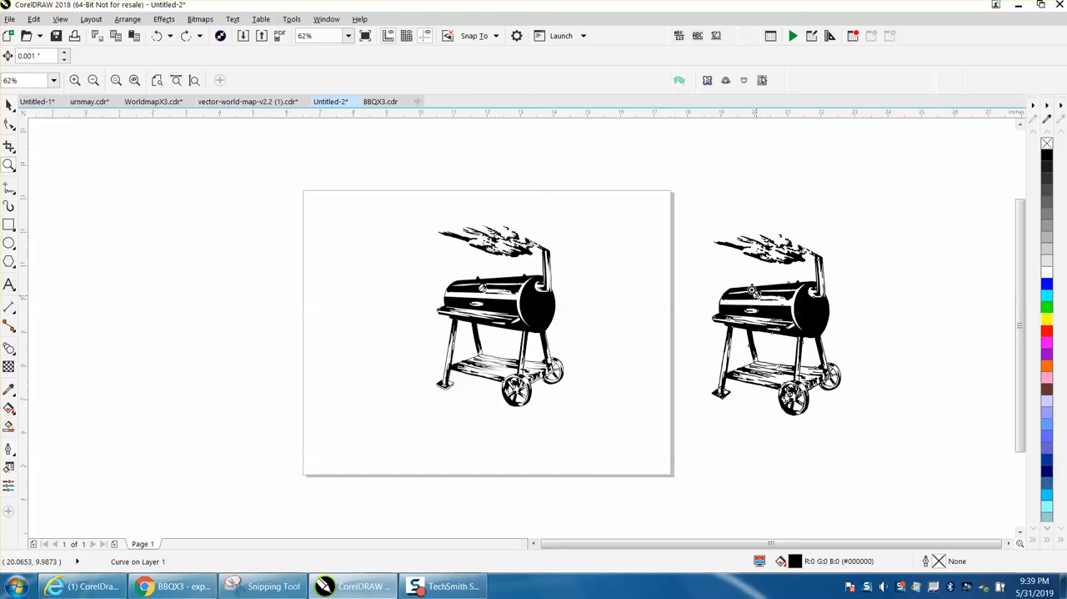
{"action": "left_click", "coordinate": [8, 105]}
{"action": "left_click_drag", "start_coordinate": [680, 197], "coordinate": [932, 461]}
{"action": "key", "text": "Delete"}
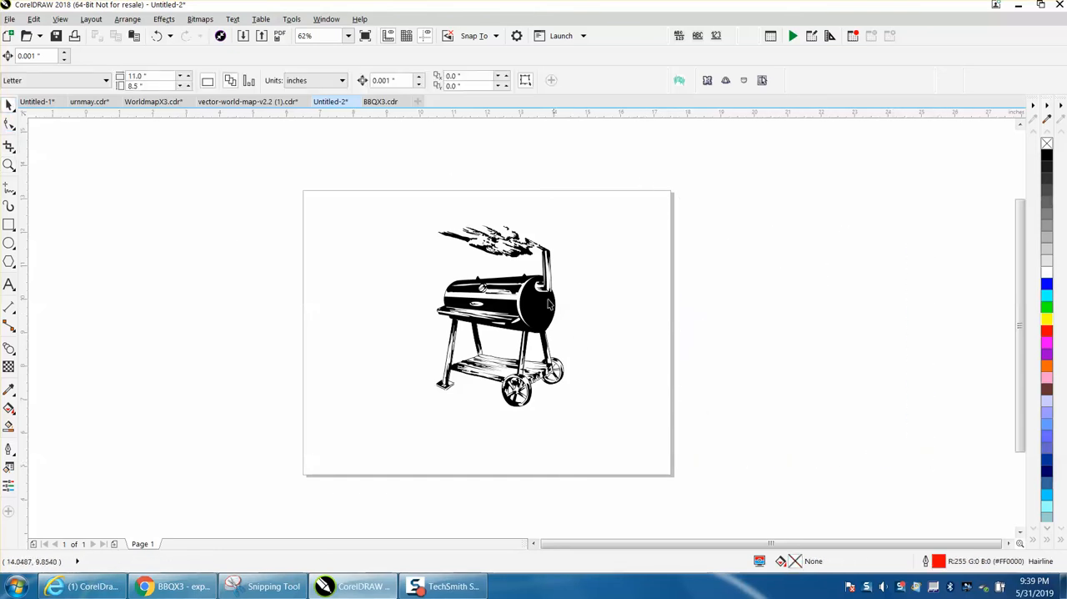
{"action": "left_click", "coordinate": [523, 254]}
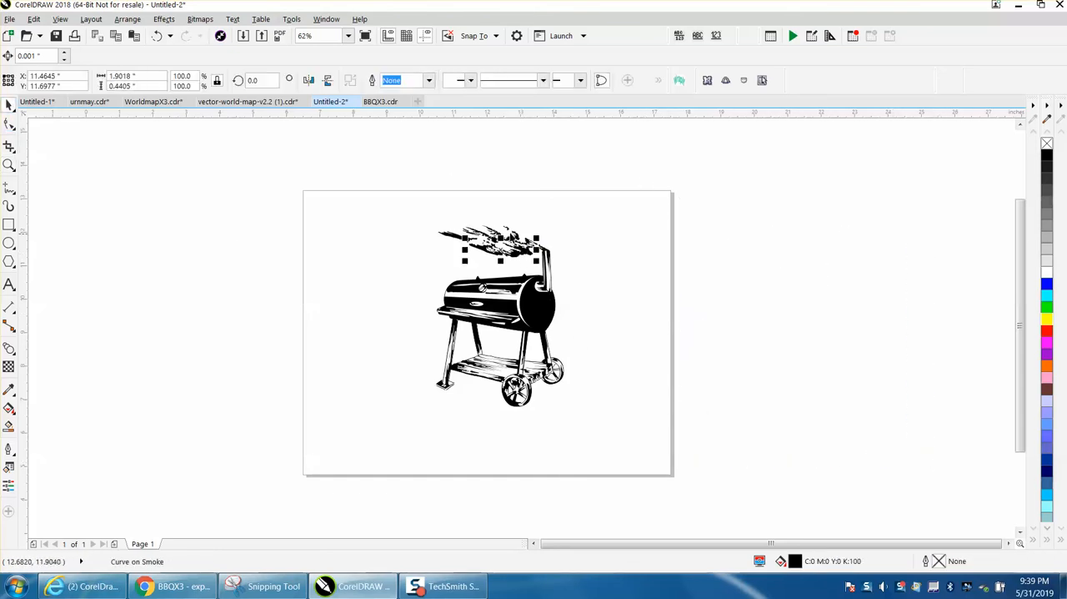
{"action": "key", "text": "Escape"}
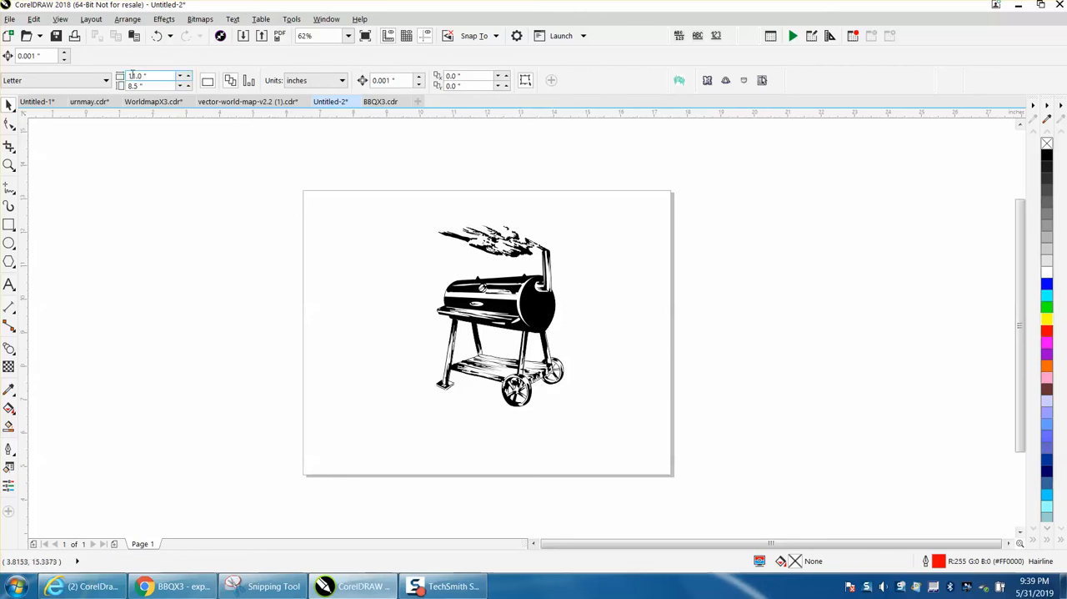
{"action": "left_click", "coordinate": [127, 19]}
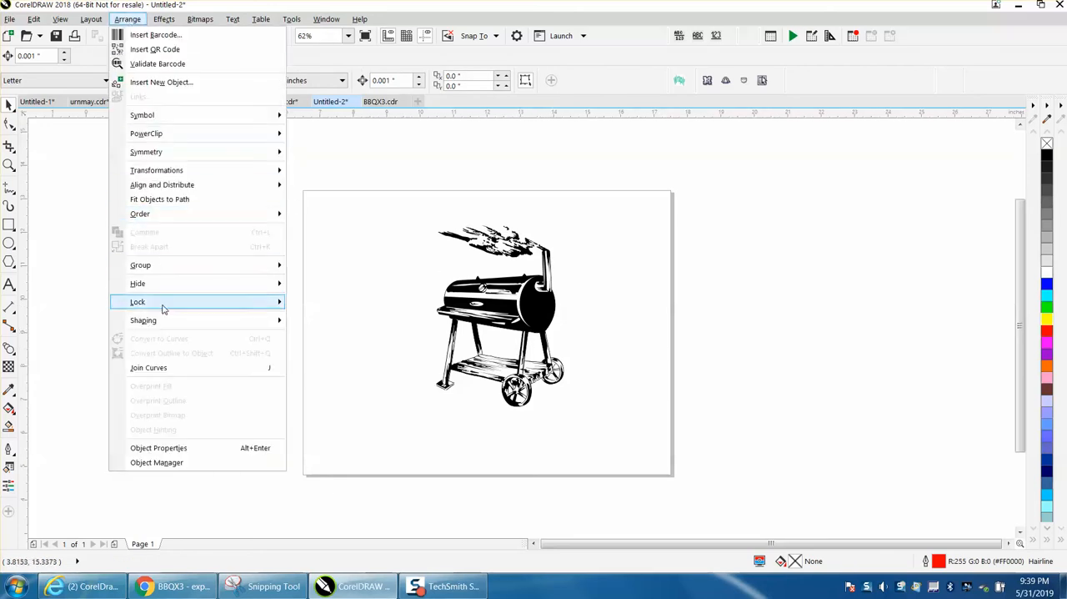
{"action": "mouse_move", "coordinate": [164, 310]}
{"action": "left_click", "coordinate": [386, 253]}
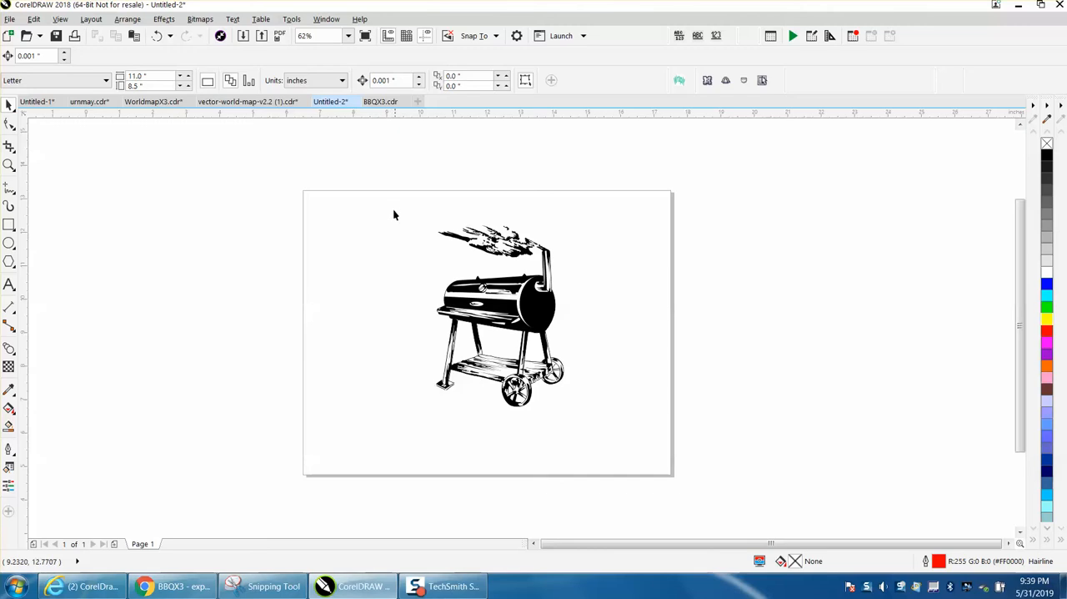
Step: Open the Object Manager to show the drawing's layers
{"action": "left_click", "coordinate": [326, 18]}
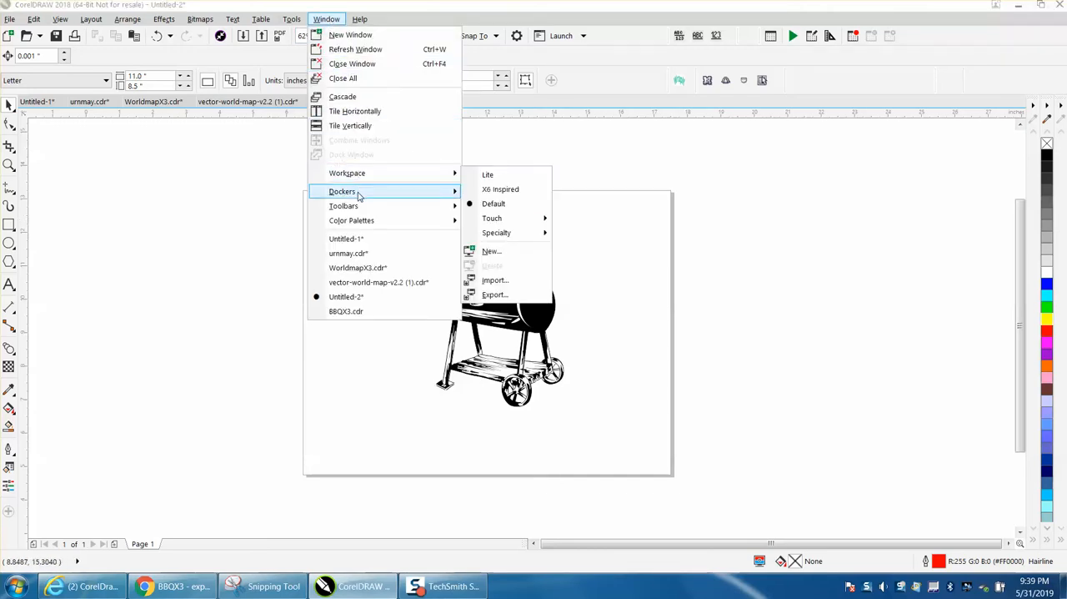
{"action": "mouse_move", "coordinate": [361, 195]}
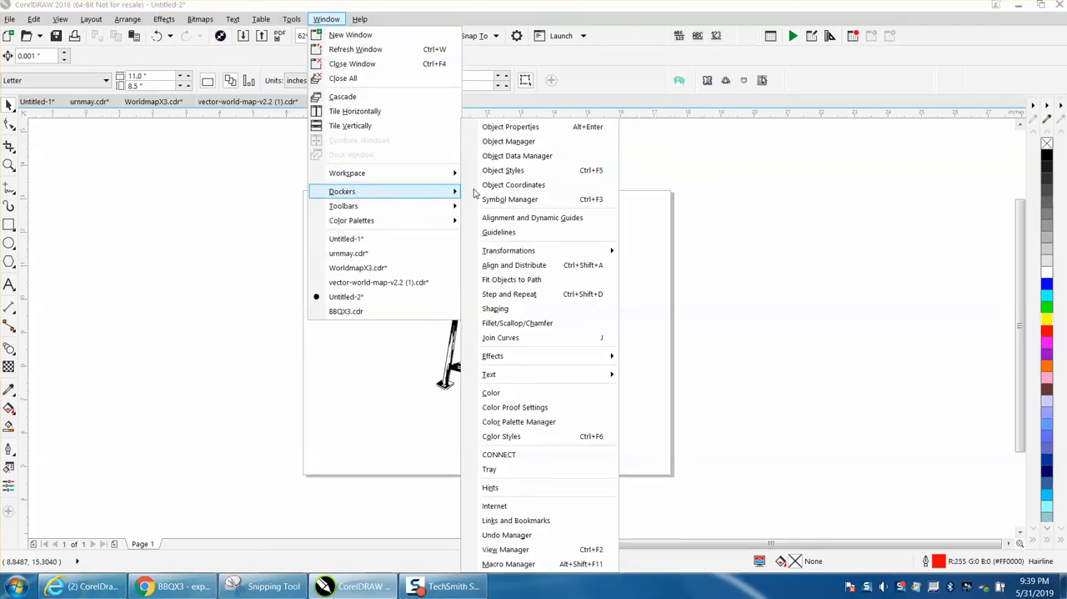
{"action": "left_click", "coordinate": [519, 141]}
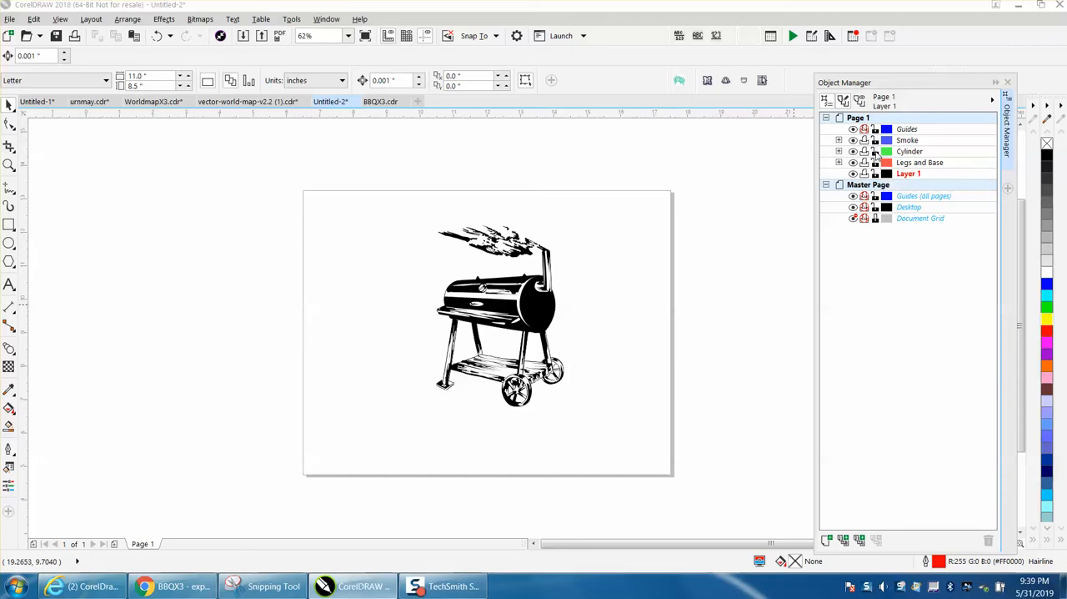
Step: Try moving the cylinder's large black body curve sideways off the barbecue, and undo the move
{"action": "left_click", "coordinate": [535, 306]}
{"action": "left_click_drag", "start_coordinate": [535, 306], "coordinate": [687, 305]}
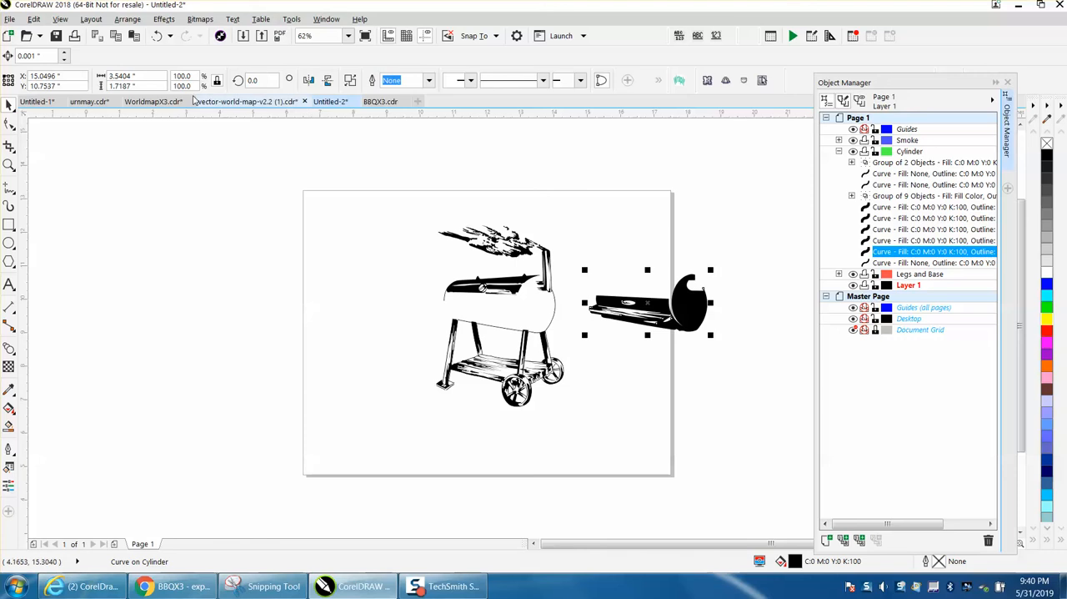
{"action": "left_click", "coordinate": [156, 36]}
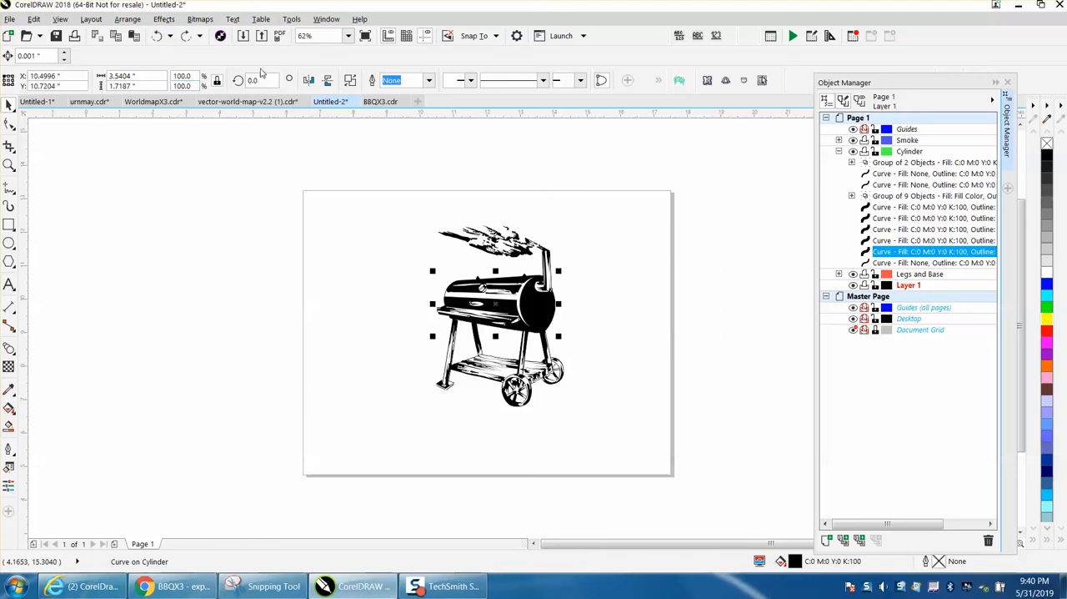
Step: Select the whole barbecue drawing and display it in Wireframe view
{"action": "left_click", "coordinate": [9, 164]}
{"action": "left_click_drag", "start_coordinate": [409, 206], "coordinate": [665, 459]}
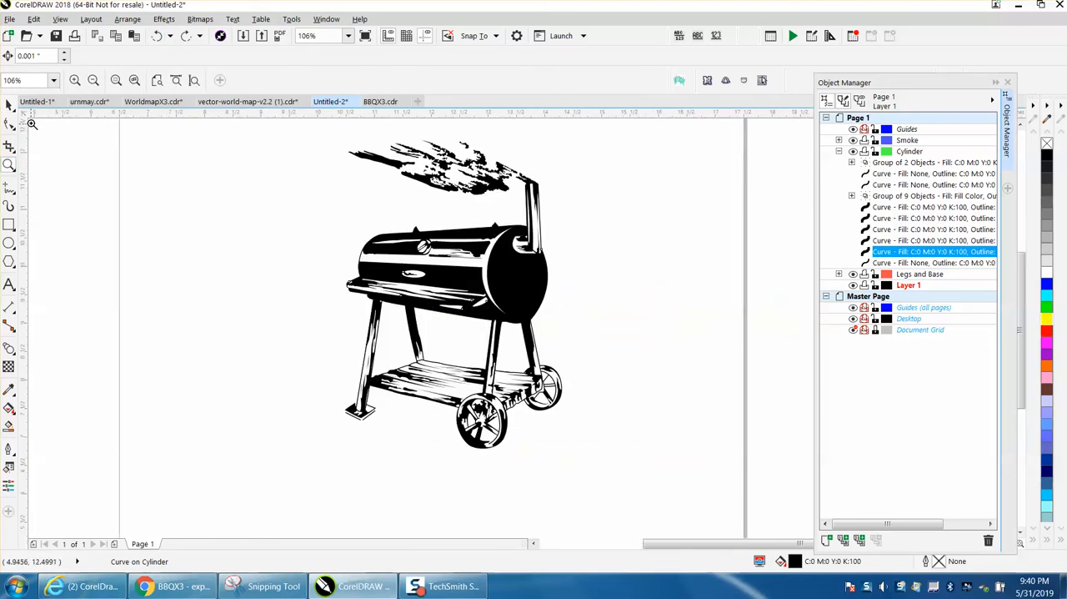
{"action": "left_click_drag", "start_coordinate": [435, 375], "coordinate": [570, 461]}
{"action": "scroll", "coordinate": [333, 275], "scroll_direction": "down", "scroll_amount": 4}
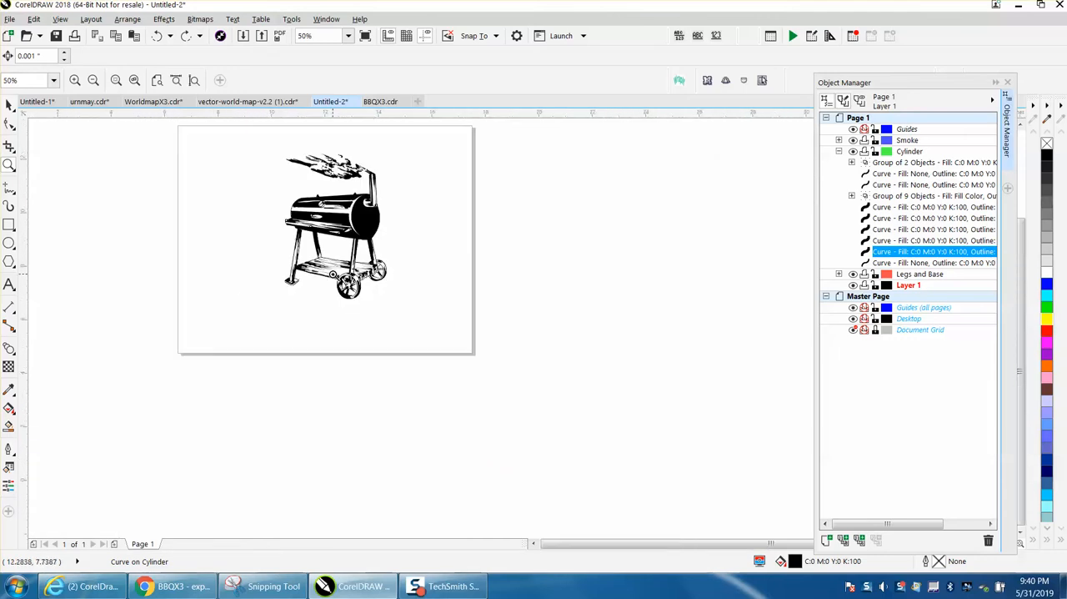
{"action": "left_click", "coordinate": [9, 102]}
{"action": "left_click_drag", "start_coordinate": [258, 136], "coordinate": [443, 316]}
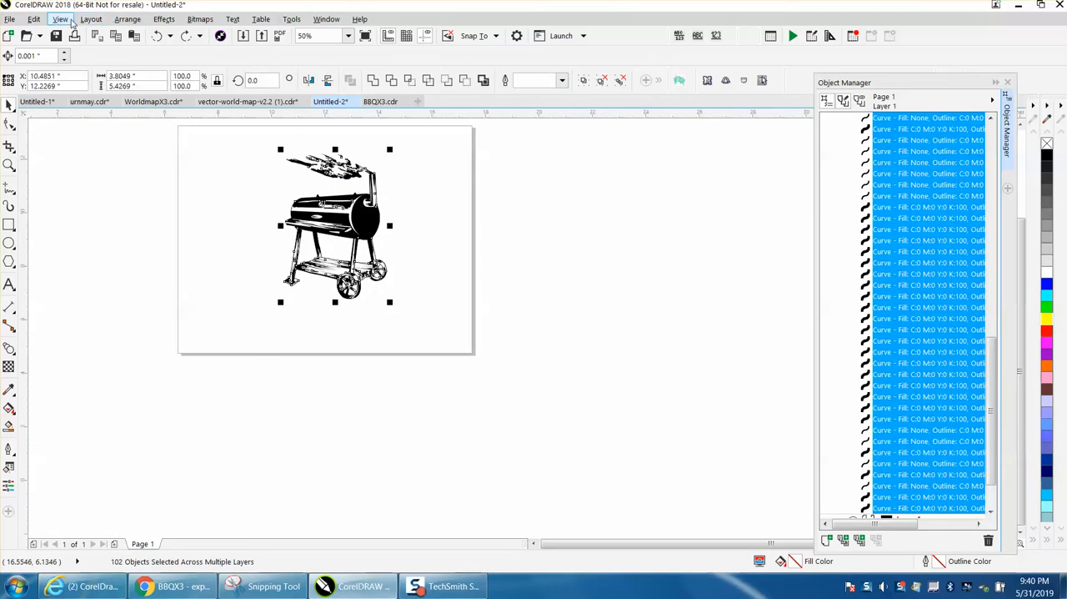
{"action": "left_click", "coordinate": [61, 19]}
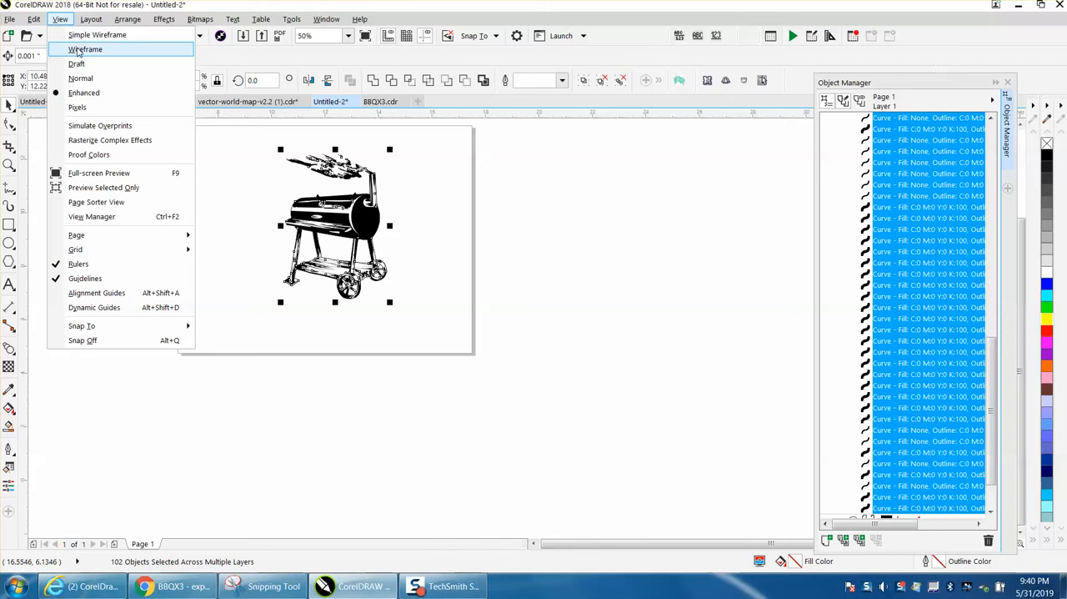
{"action": "left_click", "coordinate": [79, 48]}
Step: Examine the outlines of the cylinder, legs and wheels up close, and return the display to Enhanced view
{"action": "left_click", "coordinate": [9, 165]}
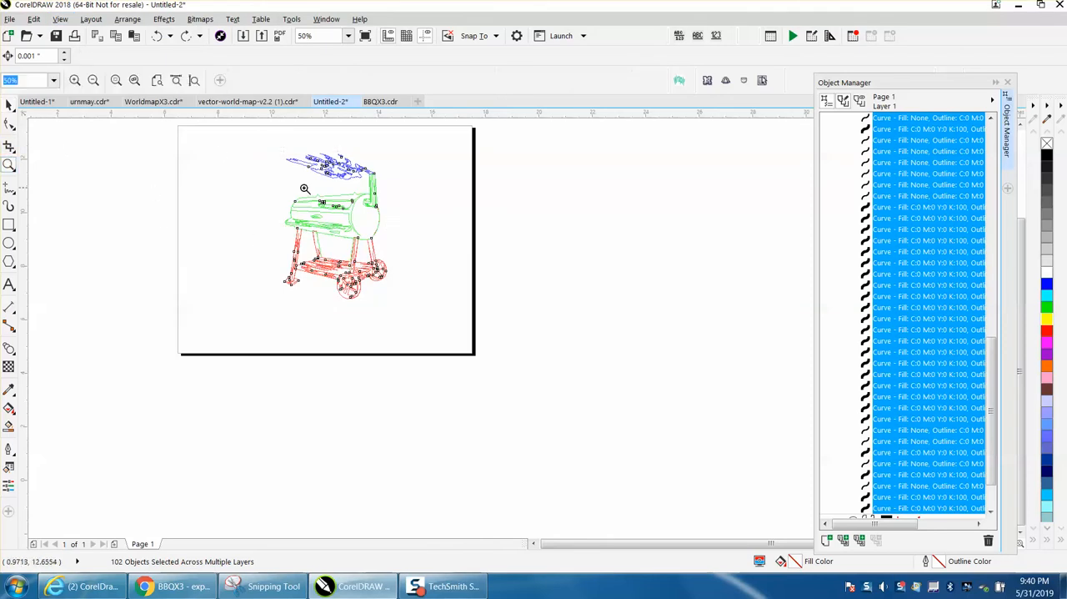
{"action": "mouse_move", "coordinate": [297, 182]}
{"action": "left_mouse_down"}
{"action": "mouse_move", "coordinate": [370, 243]}
{"action": "mouse_move", "coordinate": [435, 328]}
{"action": "left_mouse_up"}
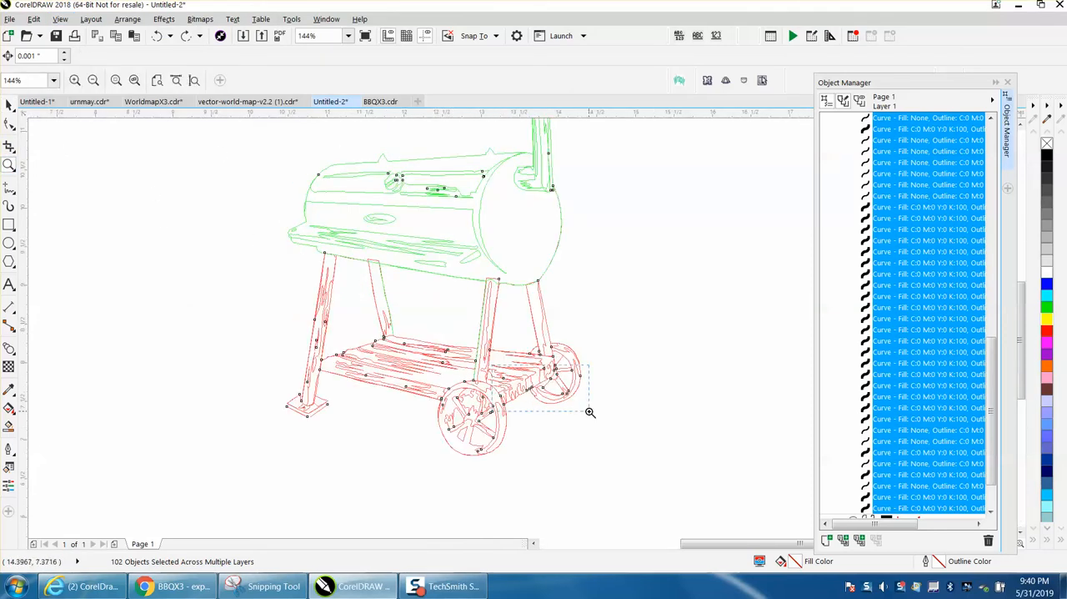
{"action": "left_click_drag", "start_coordinate": [589, 411], "coordinate": [589, 412]}
{"action": "scroll", "coordinate": [317, 309], "scroll_direction": "down", "scroll_amount": 3}
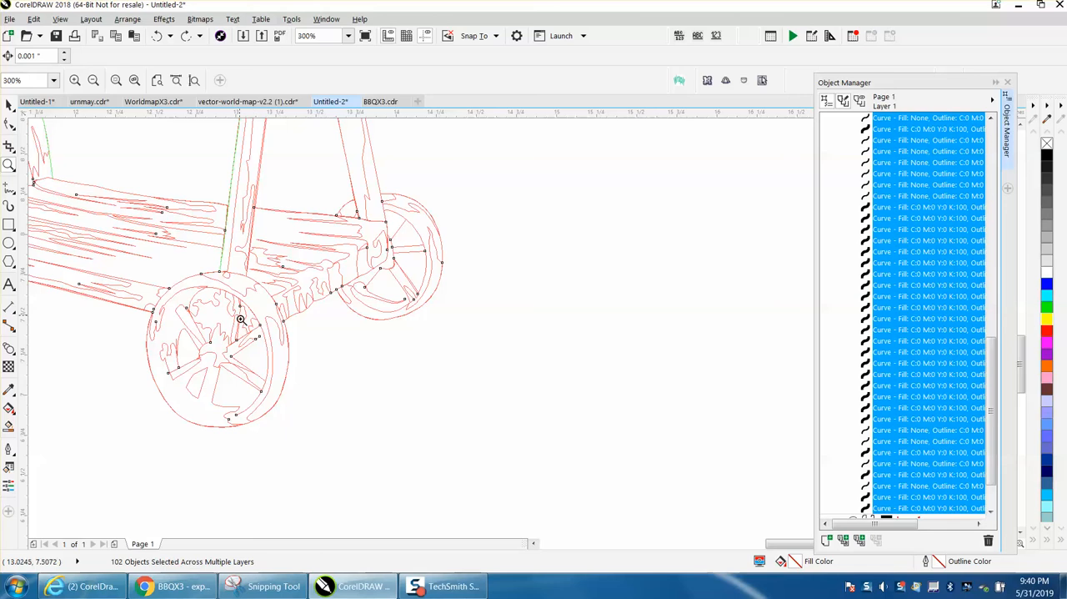
{"action": "scroll", "coordinate": [238, 307], "scroll_direction": "down", "scroll_amount": 3}
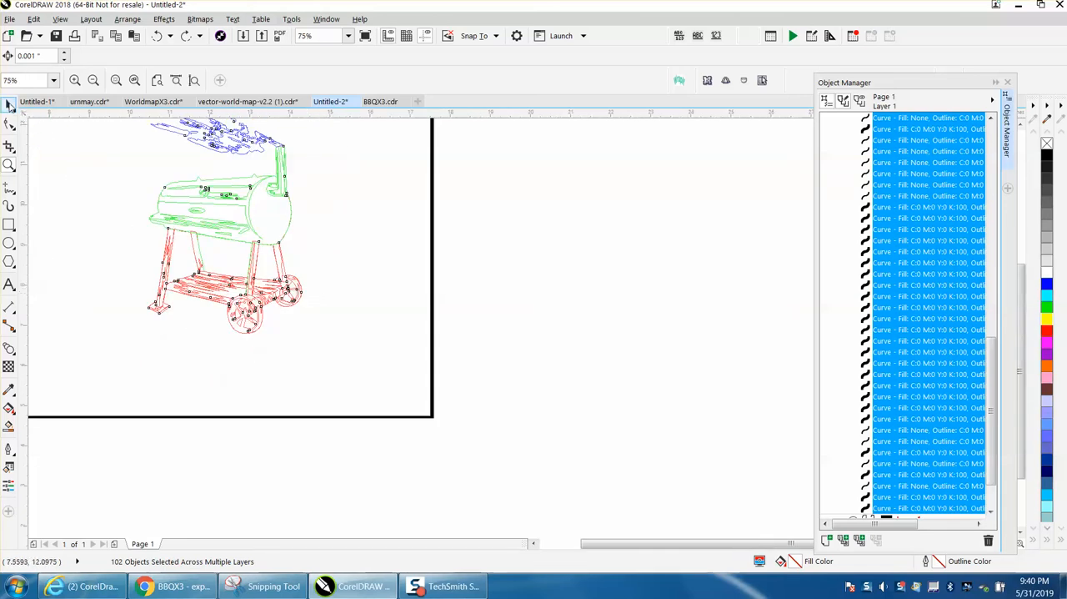
{"action": "left_click", "coordinate": [8, 104]}
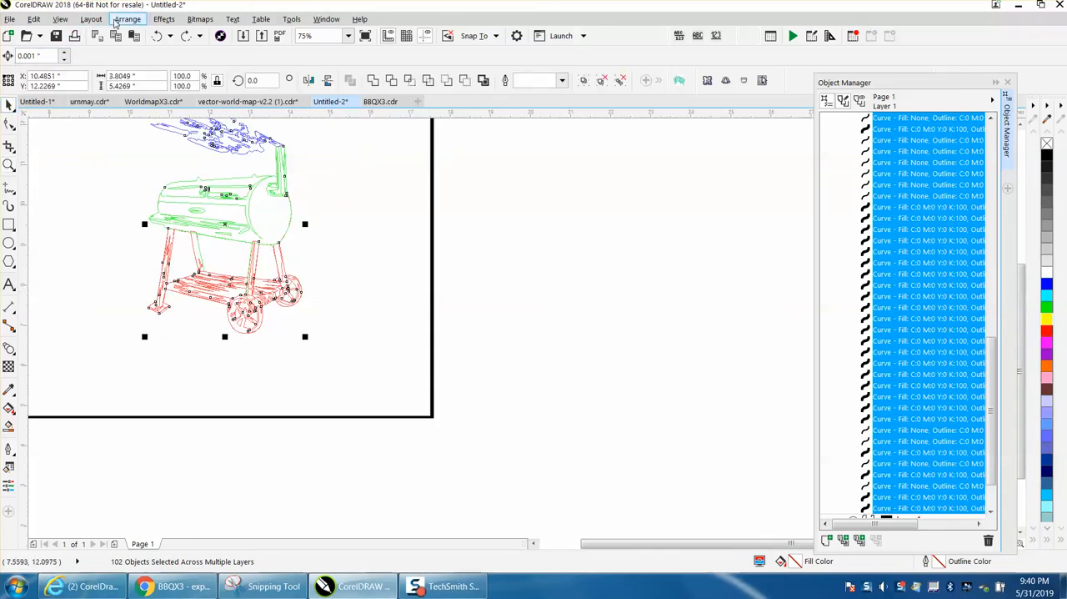
{"action": "left_click", "coordinate": [56, 22]}
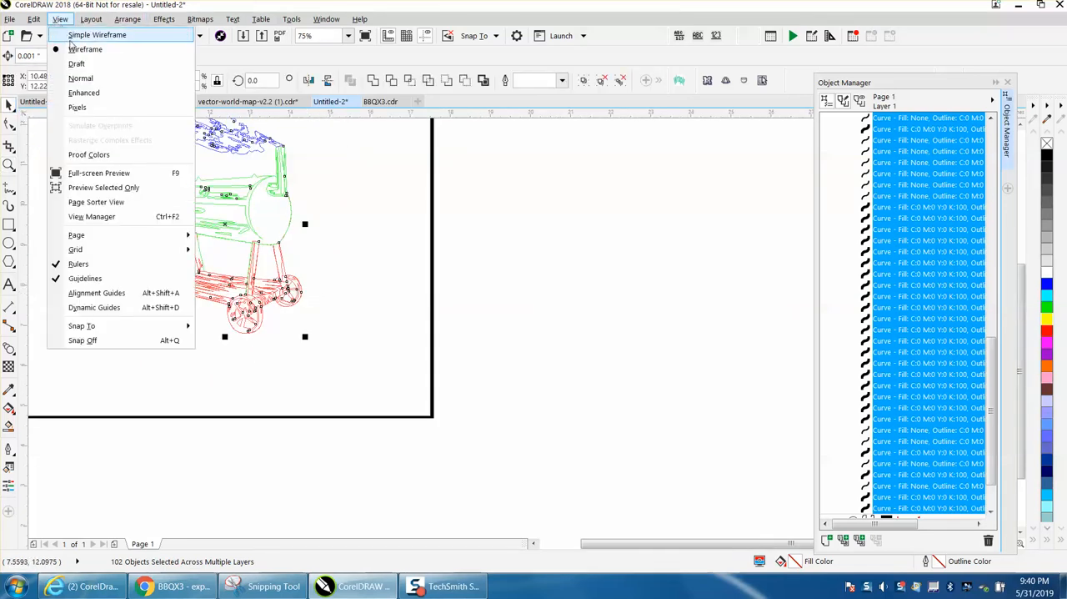
{"action": "left_click", "coordinate": [83, 95]}
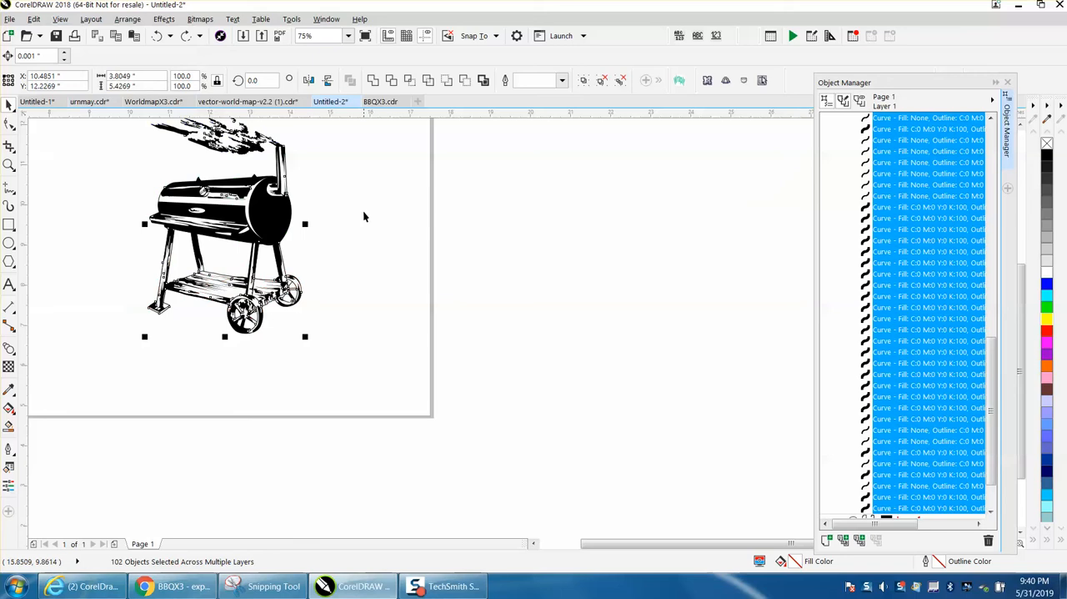
Step: Draw a rectangle about 7.28 by 7.31 inches around the barbecue and fill it with yellow
{"action": "scroll", "coordinate": [314, 261], "scroll_direction": "down", "scroll_amount": 2}
{"action": "left_click", "coordinate": [9, 225]}
{"action": "left_click_drag", "start_coordinate": [203, 162], "coordinate": [350, 308]}
{"action": "left_click", "coordinate": [1046, 319]}
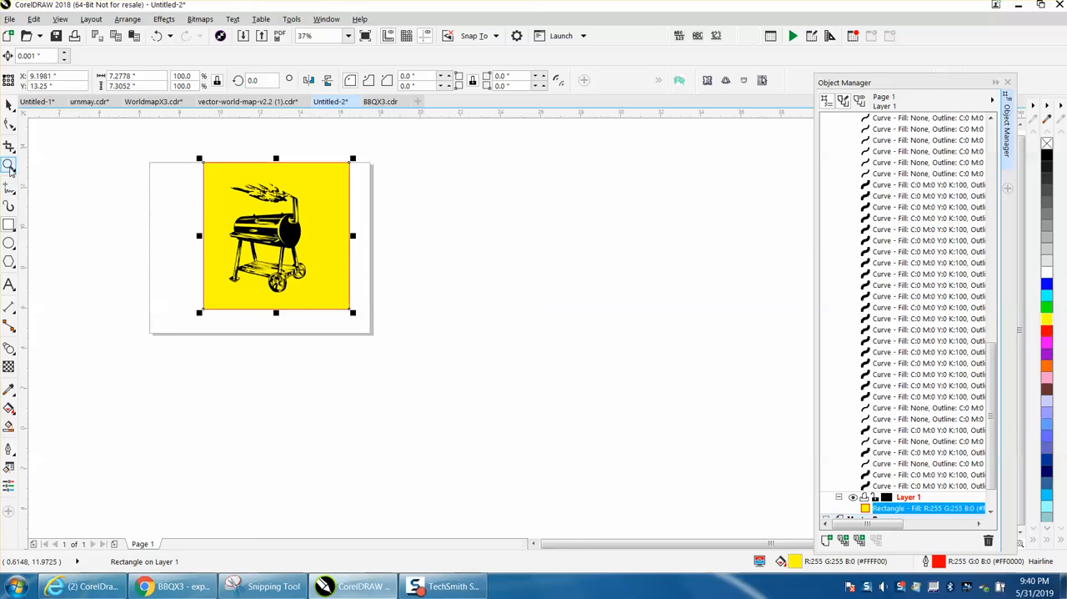
Step: Ungroup the group of nine objects that makes up the barbecue's lid, and clear the selection
{"action": "left_click", "coordinate": [10, 165]}
{"action": "left_click_drag", "start_coordinate": [224, 198], "coordinate": [376, 286]}
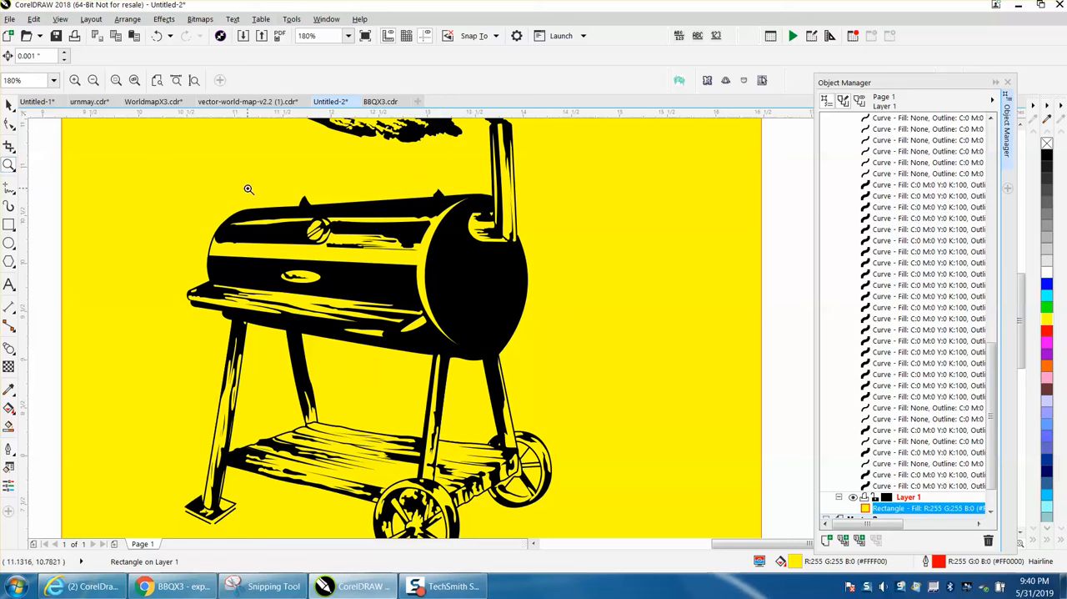
{"action": "left_click_drag", "start_coordinate": [273, 183], "coordinate": [515, 235]}
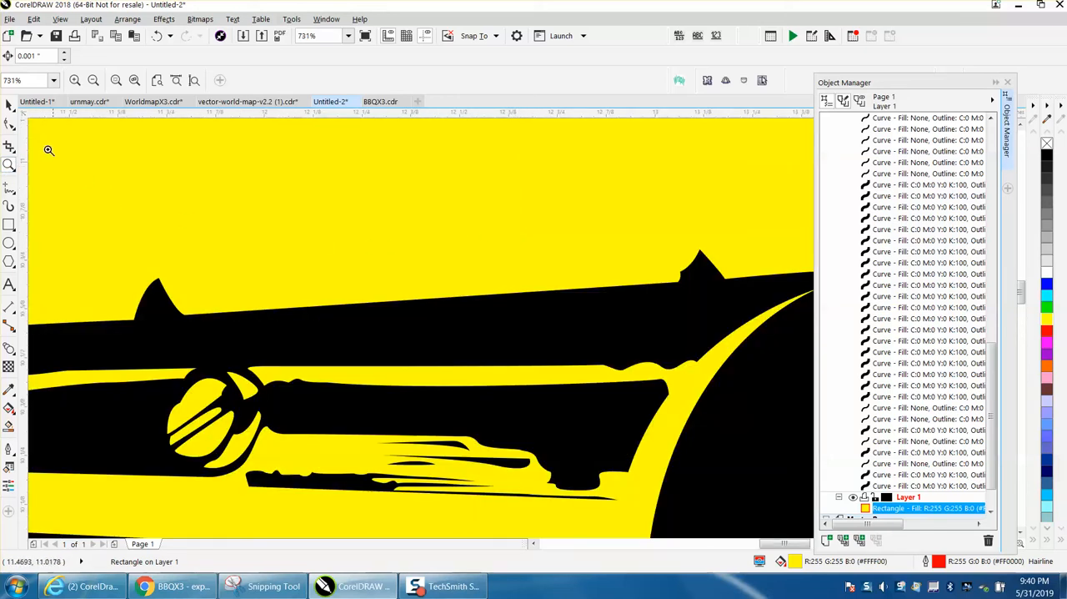
{"action": "left_click", "coordinate": [9, 124]}
{"action": "key", "text": "Escape"}
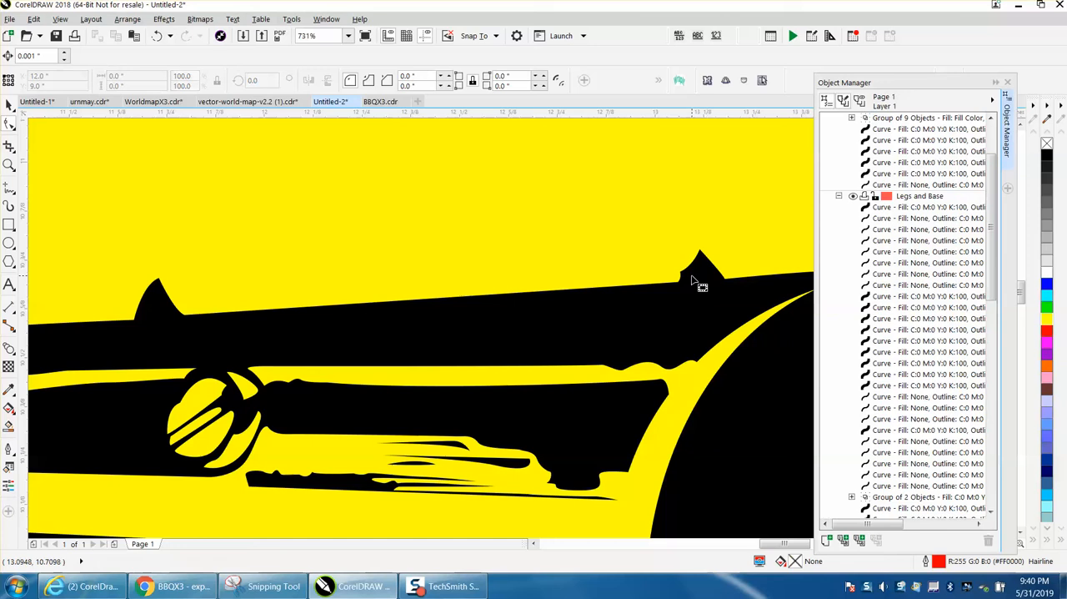
{"action": "left_click", "coordinate": [11, 106]}
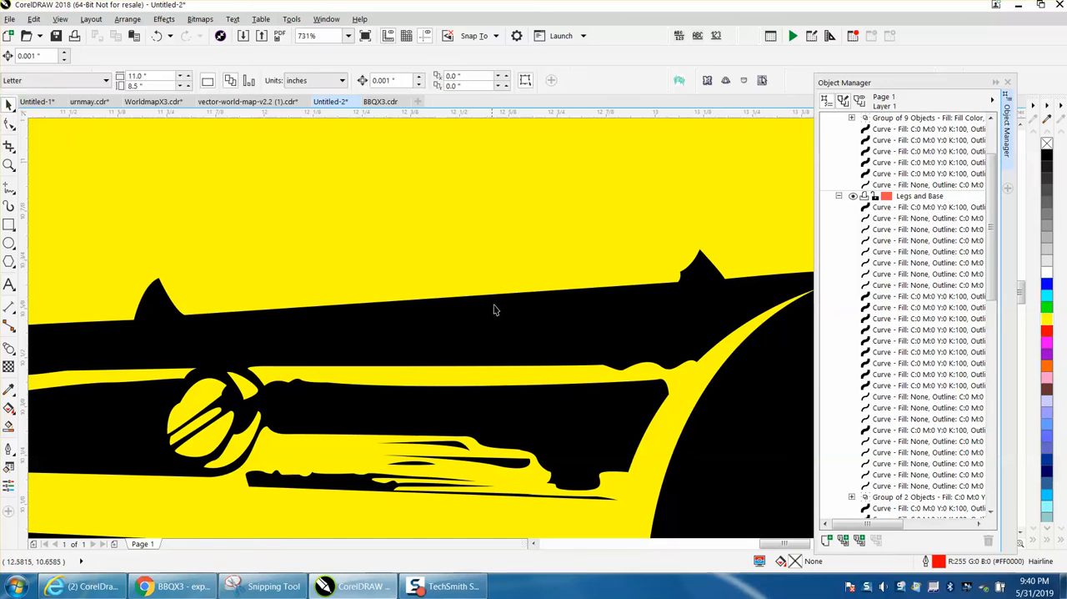
{"action": "left_click", "coordinate": [491, 305]}
{"action": "left_click", "coordinate": [126, 19]}
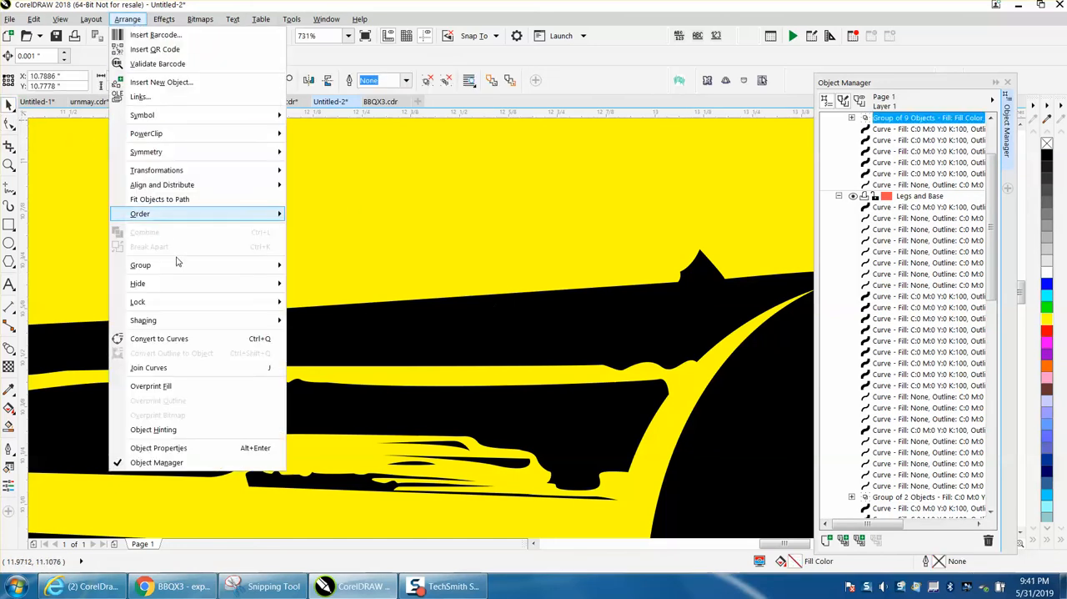
{"action": "mouse_move", "coordinate": [174, 266]}
{"action": "left_click", "coordinate": [334, 281]}
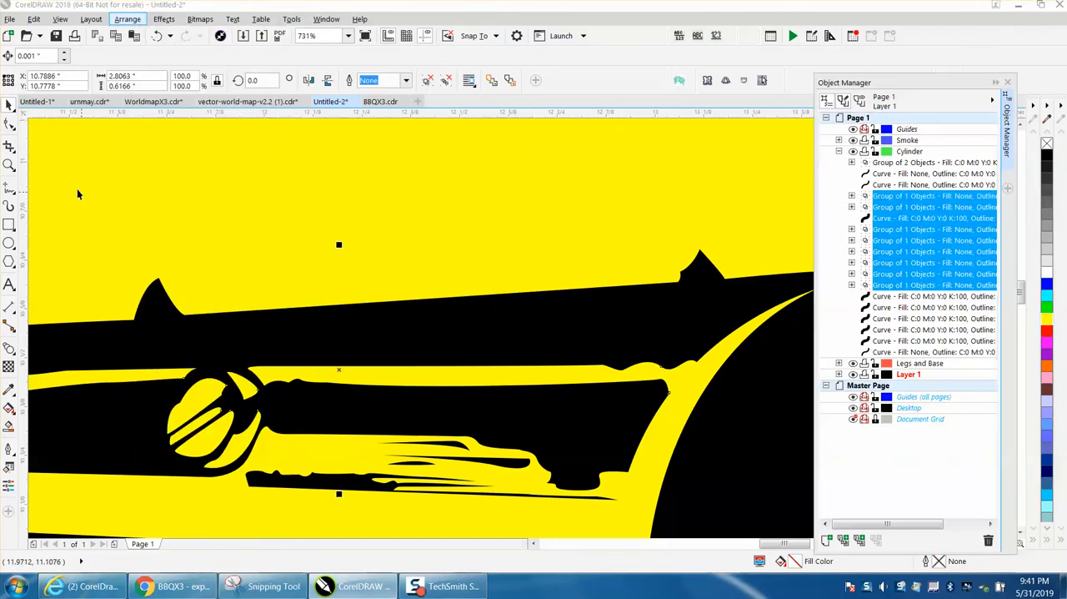
{"action": "key", "text": "Escape"}
Step: Delete the extra node at the left base of the lid's peak nearest the chimney, and adjust the peak's right edge
{"action": "double_click", "coordinate": [682, 277]}
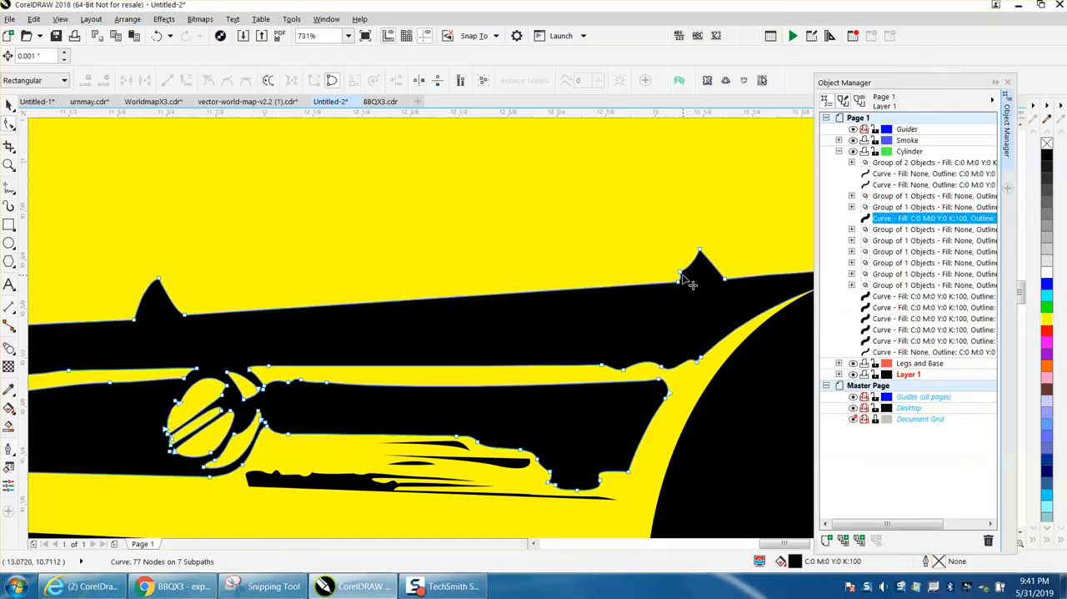
{"action": "double_click", "coordinate": [747, 317]}
{"action": "left_click_drag", "start_coordinate": [714, 271], "coordinate": [724, 282]}
{"action": "right_click", "coordinate": [725, 281]}
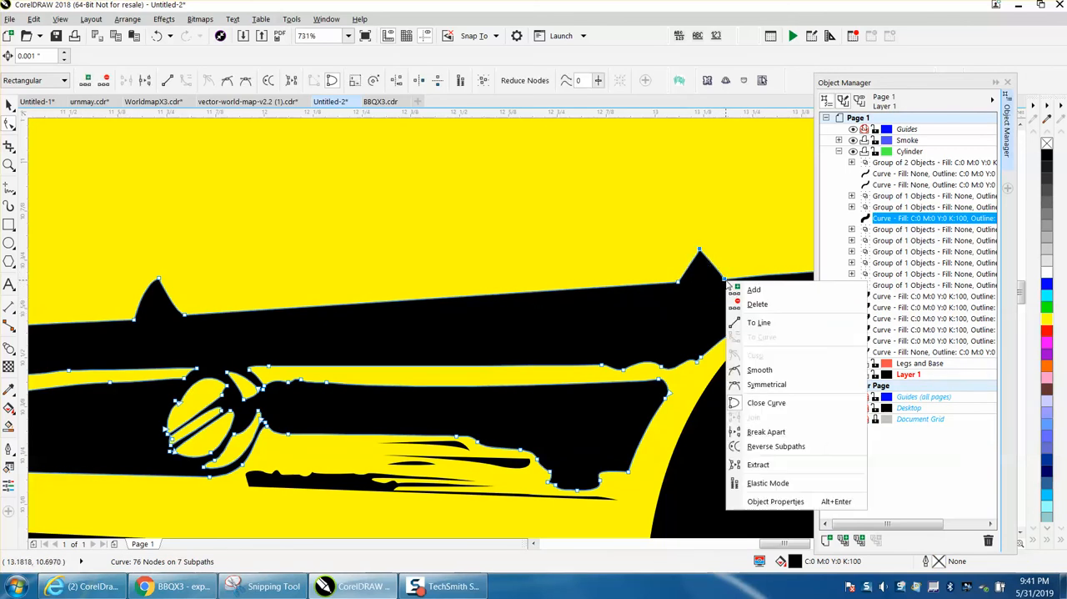
{"action": "left_click", "coordinate": [700, 305]}
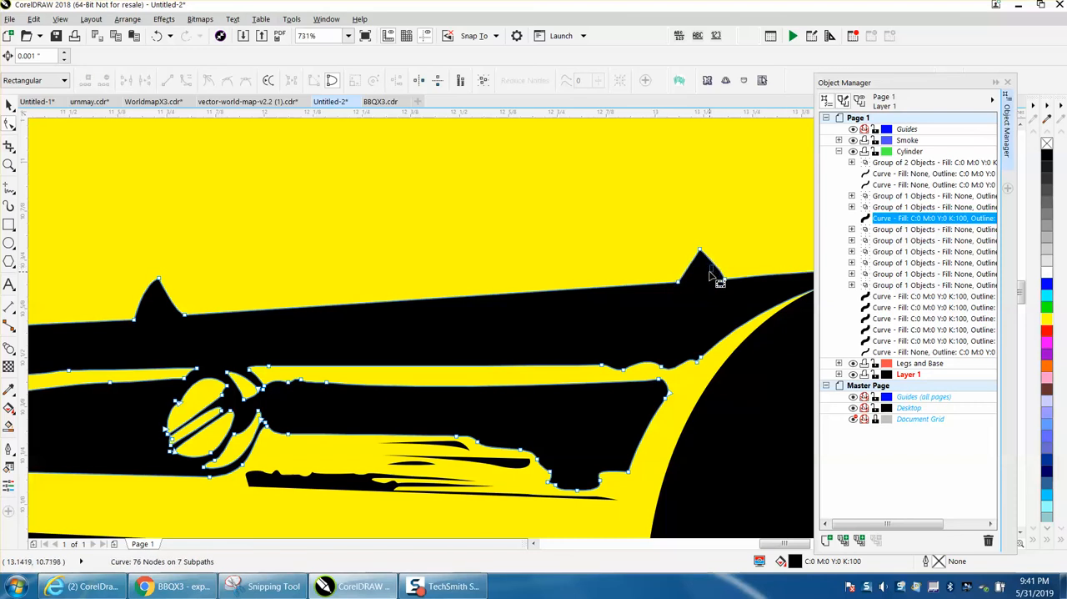
{"action": "left_click", "coordinate": [710, 270]}
{"action": "left_click_drag", "start_coordinate": [706, 276], "coordinate": [715, 271]}
{"action": "scroll", "coordinate": [583, 398], "scroll_direction": "down", "scroll_amount": 2}
{"action": "scroll", "coordinate": [517, 372], "scroll_direction": "down", "scroll_amount": 1}
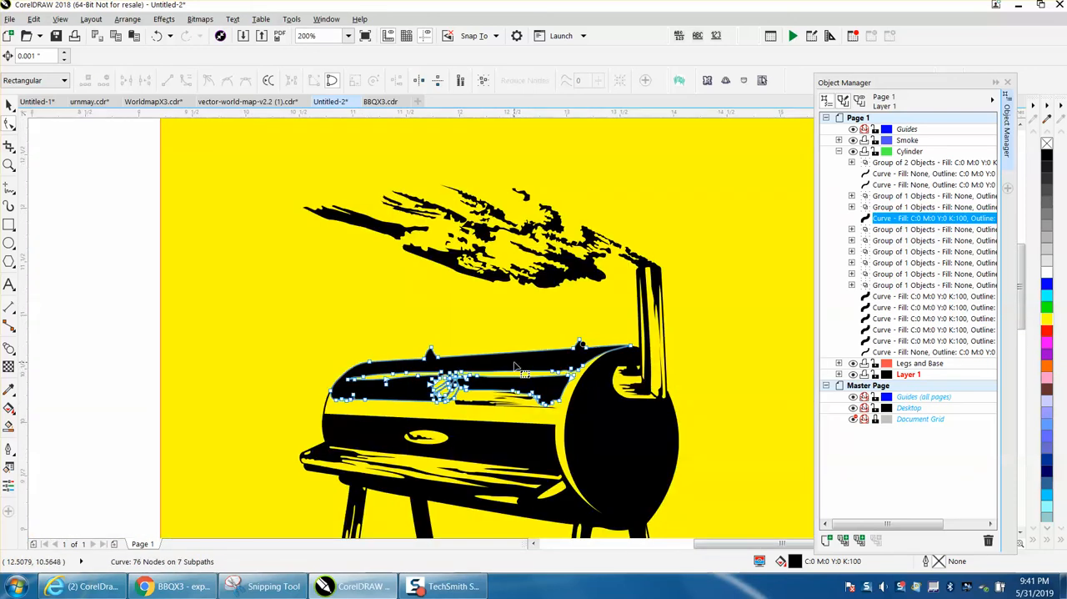
{"action": "scroll", "coordinate": [515, 366], "scroll_direction": "down", "scroll_amount": 1}
{"action": "scroll", "coordinate": [538, 319], "scroll_direction": "down", "scroll_amount": 2}
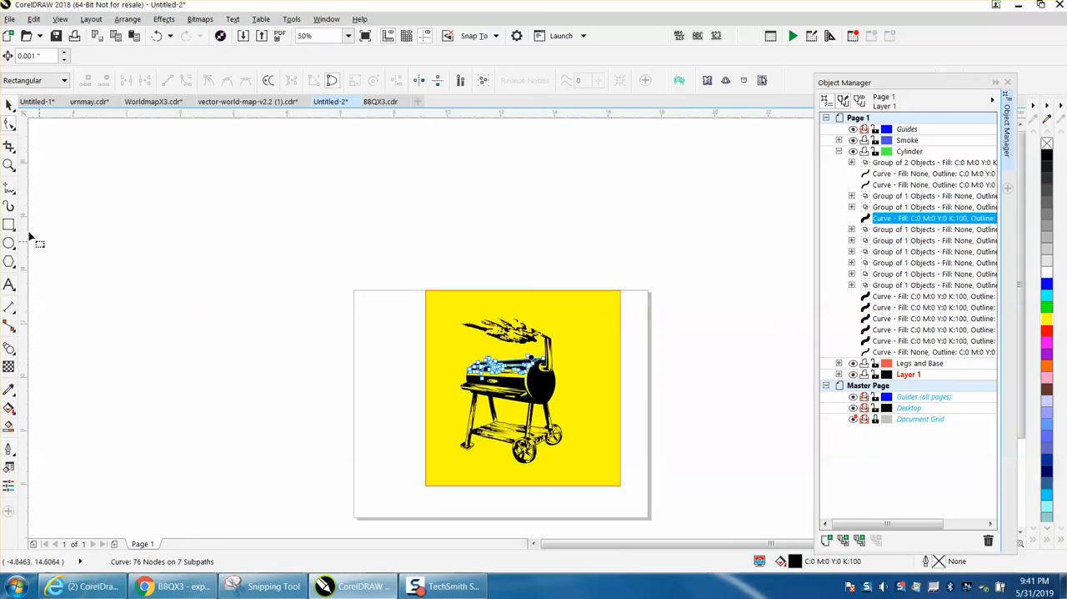
Step: Delete the node causing the kink on the right edge of the black-filled rear leg at the end opposite the wheels
{"action": "left_click", "coordinate": [9, 164]}
{"action": "left_click_drag", "start_coordinate": [421, 340], "coordinate": [567, 421]}
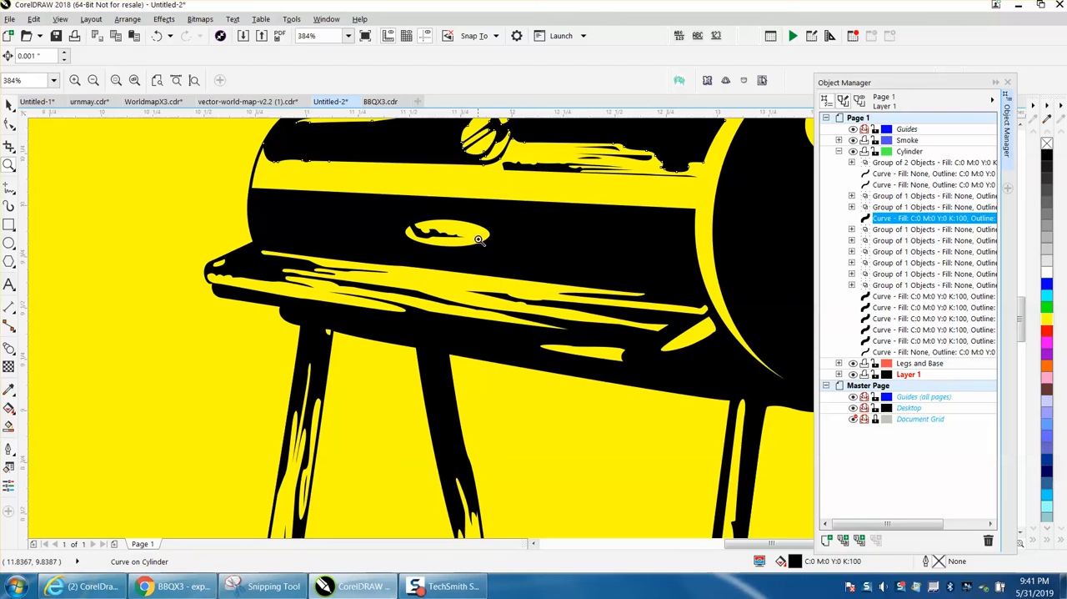
{"action": "right_click", "coordinate": [425, 240]}
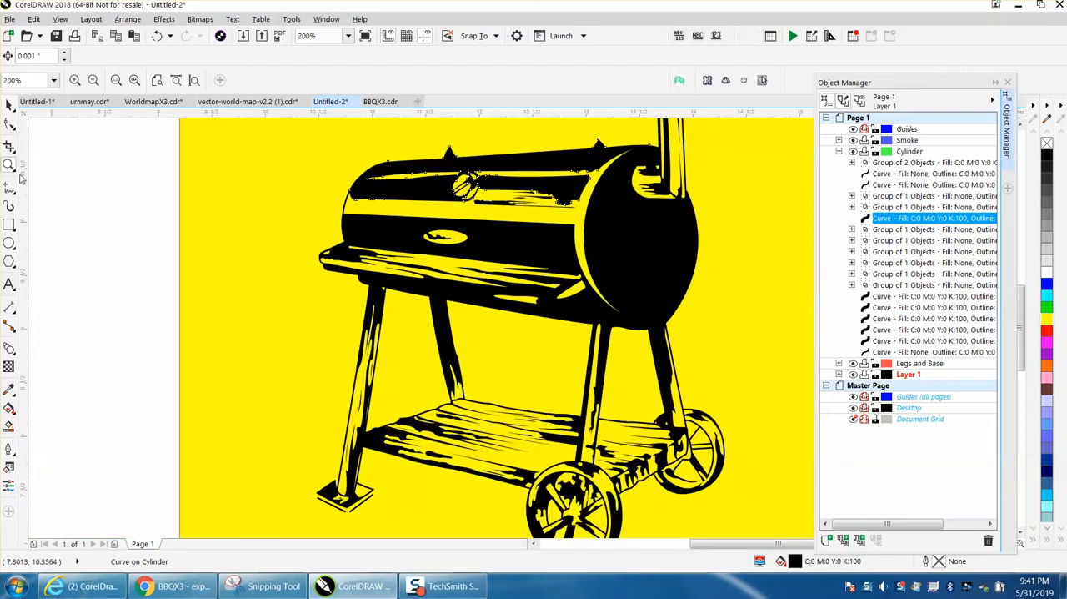
{"action": "left_click_drag", "start_coordinate": [411, 325], "coordinate": [595, 434]}
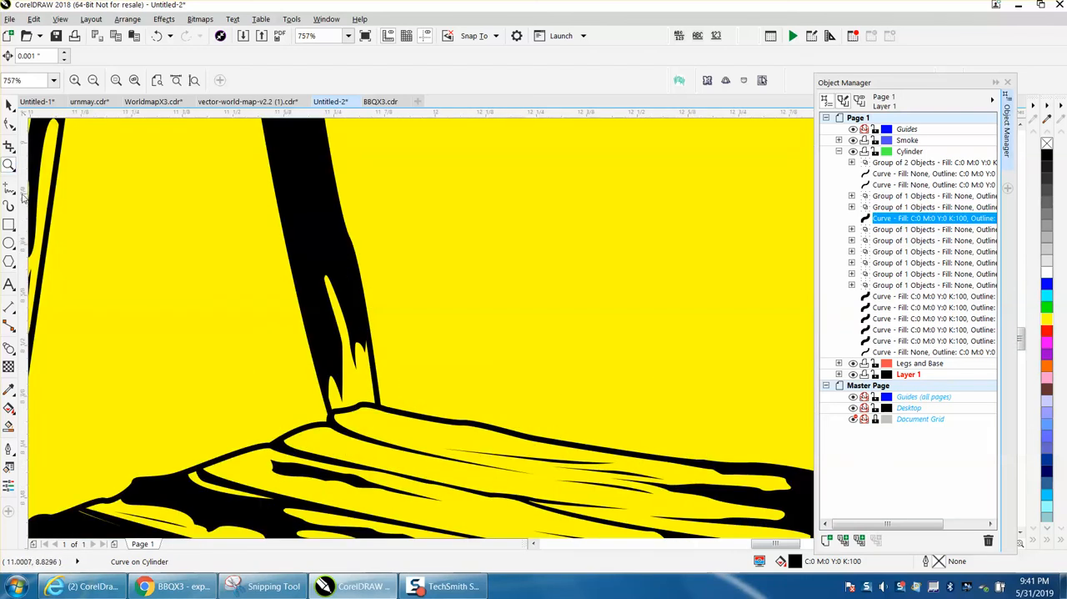
{"action": "left_click", "coordinate": [10, 123]}
{"action": "left_click", "coordinate": [347, 268]}
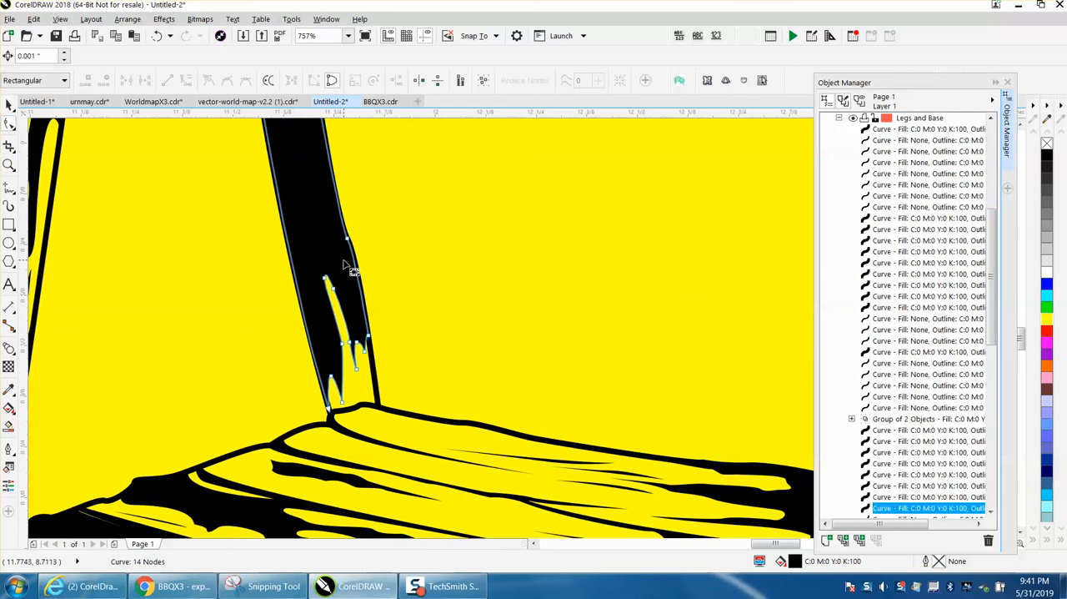
{"action": "left_click", "coordinate": [348, 242]}
{"action": "key", "text": "Delete"}
{"action": "left_click", "coordinate": [365, 266]}
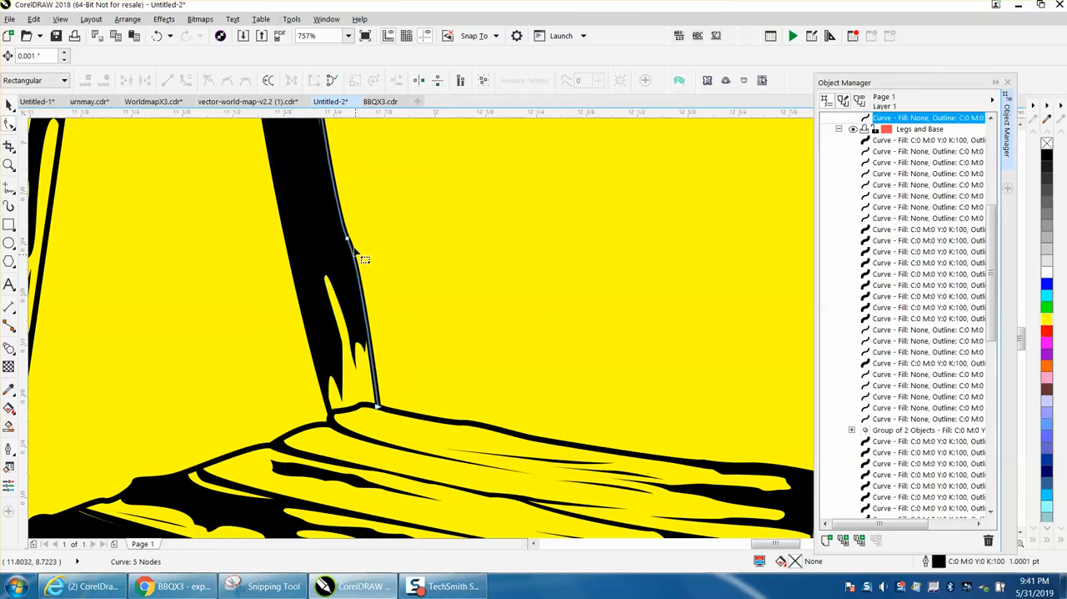
{"action": "key", "text": "Delete"}
{"action": "scroll", "coordinate": [374, 246], "scroll_direction": "down", "scroll_amount": 2}
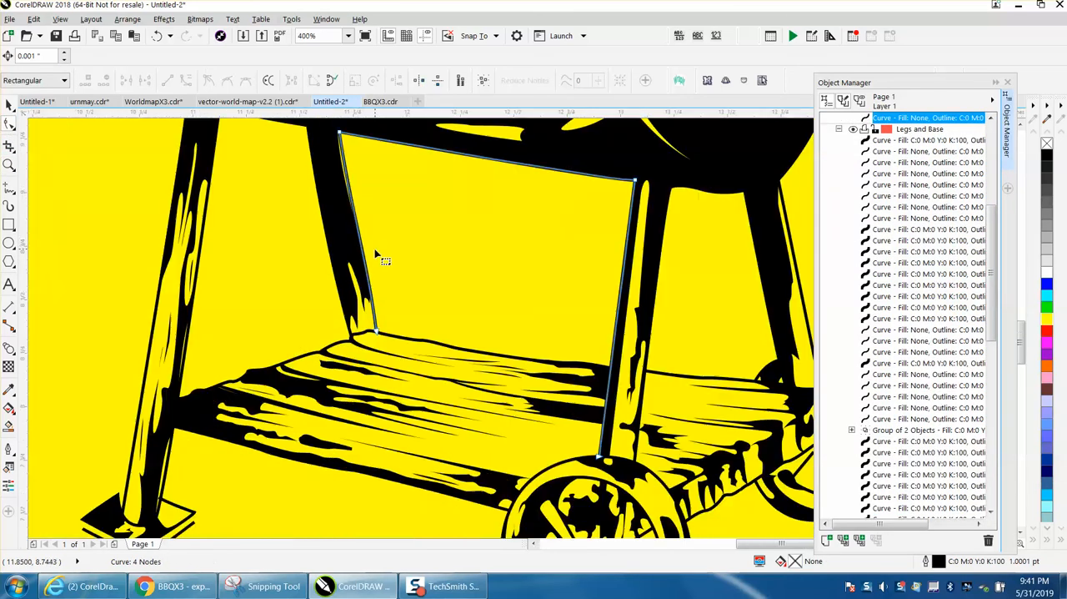
{"action": "left_click_drag", "start_coordinate": [341, 135], "coordinate": [422, 220]}
{"action": "key", "text": "Delete"}
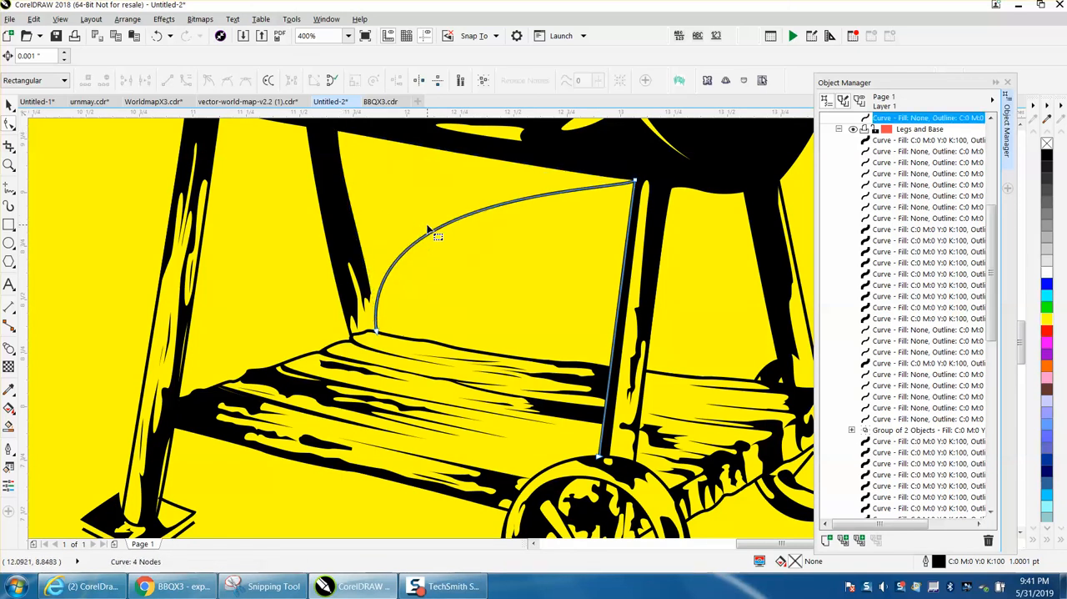
{"action": "key", "text": "Delete"}
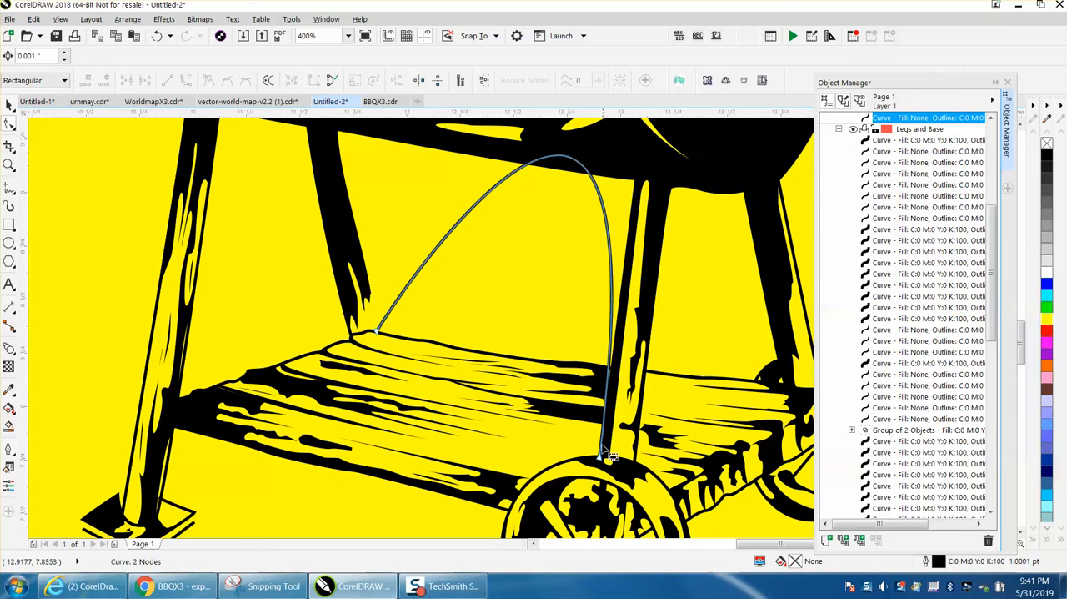
{"action": "left_click", "coordinate": [600, 456]}
{"action": "key", "text": "Delete"}
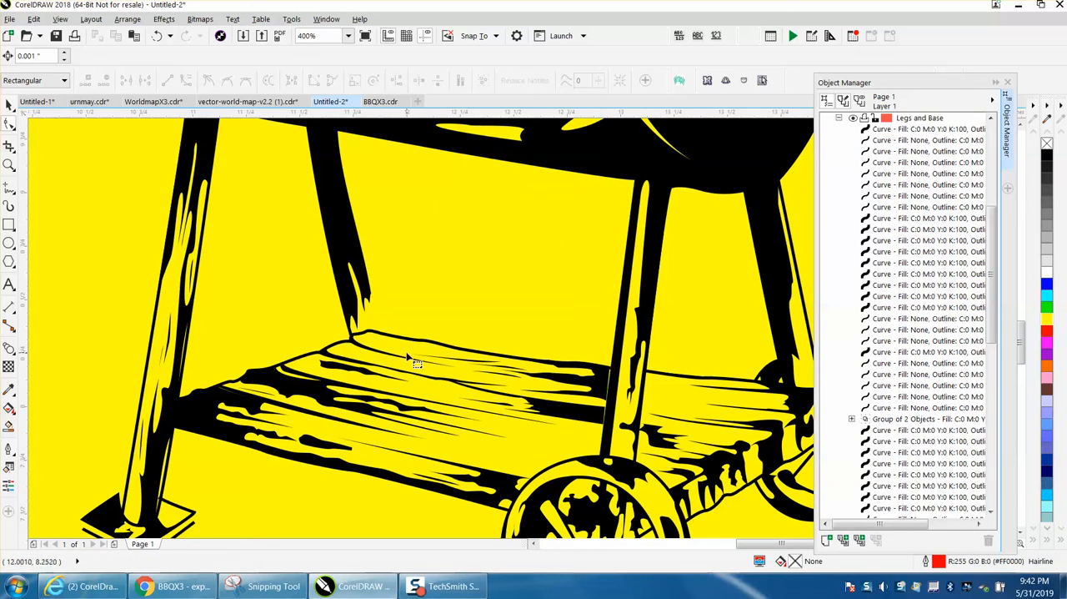
{"action": "left_click", "coordinate": [156, 36]}
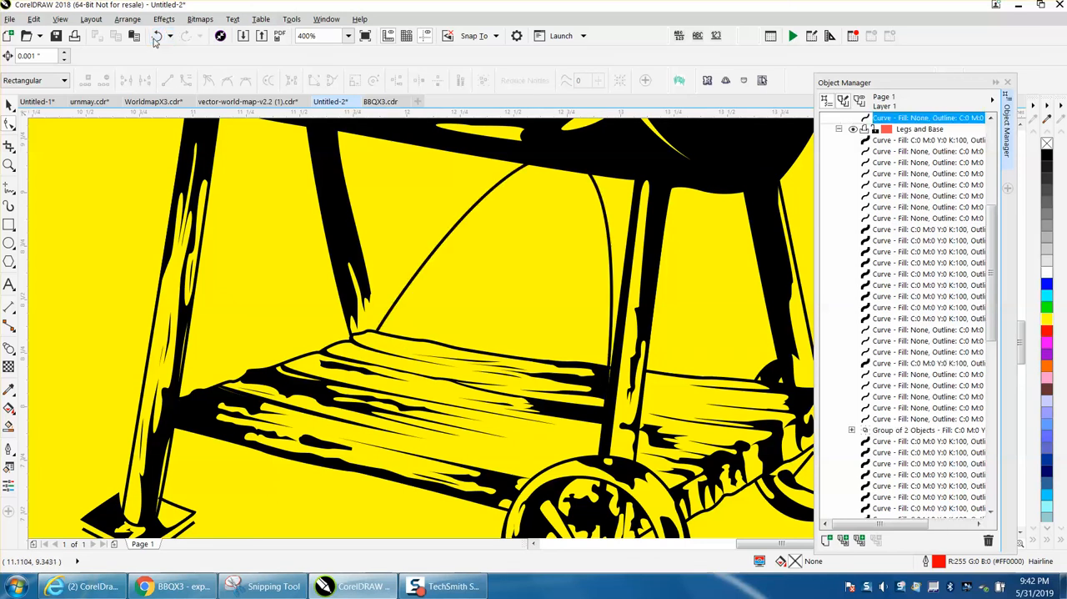
{"action": "left_click", "coordinate": [156, 37]}
{"action": "left_click", "coordinate": [156, 36]}
{"action": "left_click", "coordinate": [156, 37]}
{"action": "left_click", "coordinate": [156, 37]}
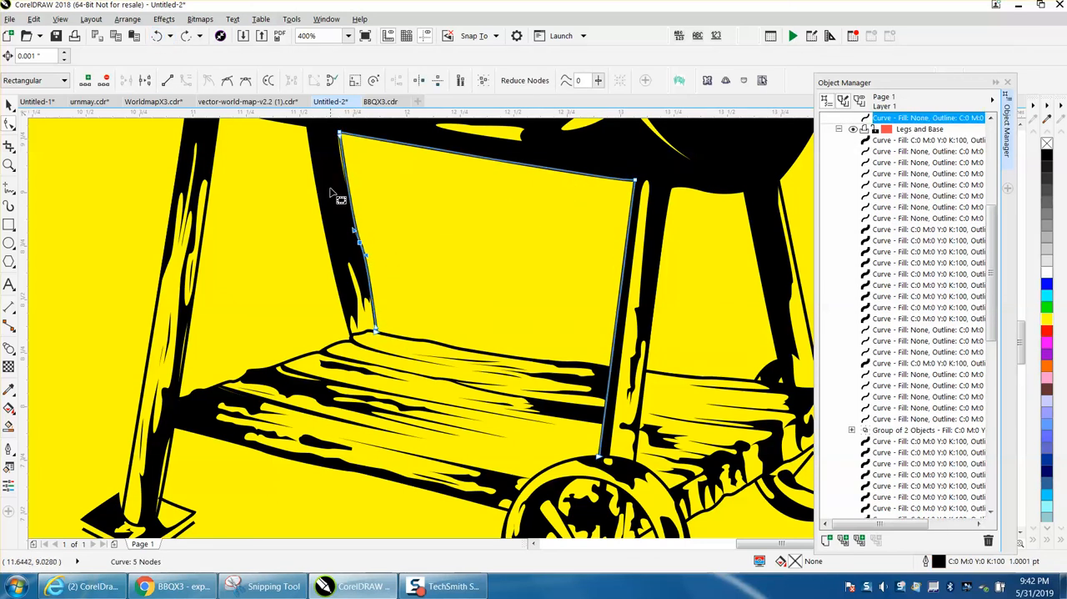
Step: Move the upper-left corner node of the outline between the legs slightly into the rear leg, and delete its kink node along that leg
{"action": "left_click", "coordinate": [8, 103]}
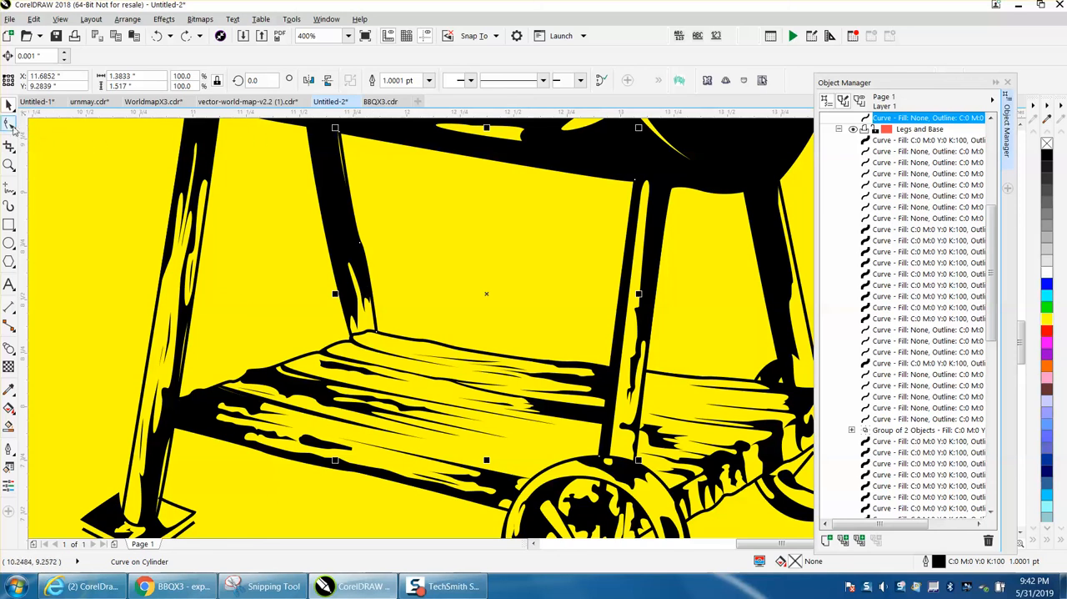
{"action": "left_click", "coordinate": [9, 124]}
{"action": "left_click_drag", "start_coordinate": [340, 132], "coordinate": [334, 131]}
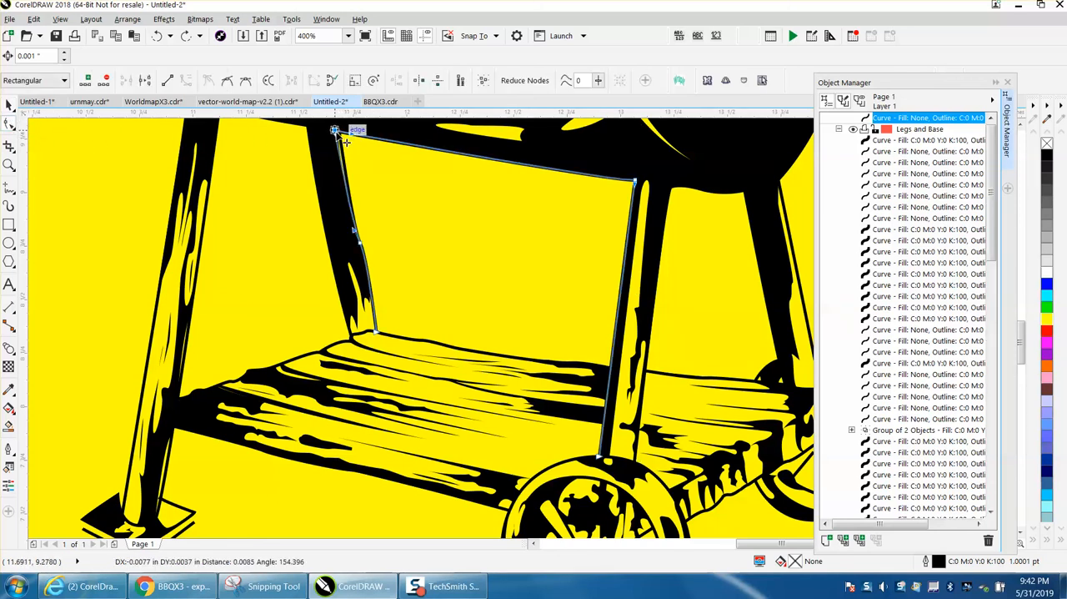
{"action": "left_click", "coordinate": [360, 245]}
{"action": "key", "text": "Delete"}
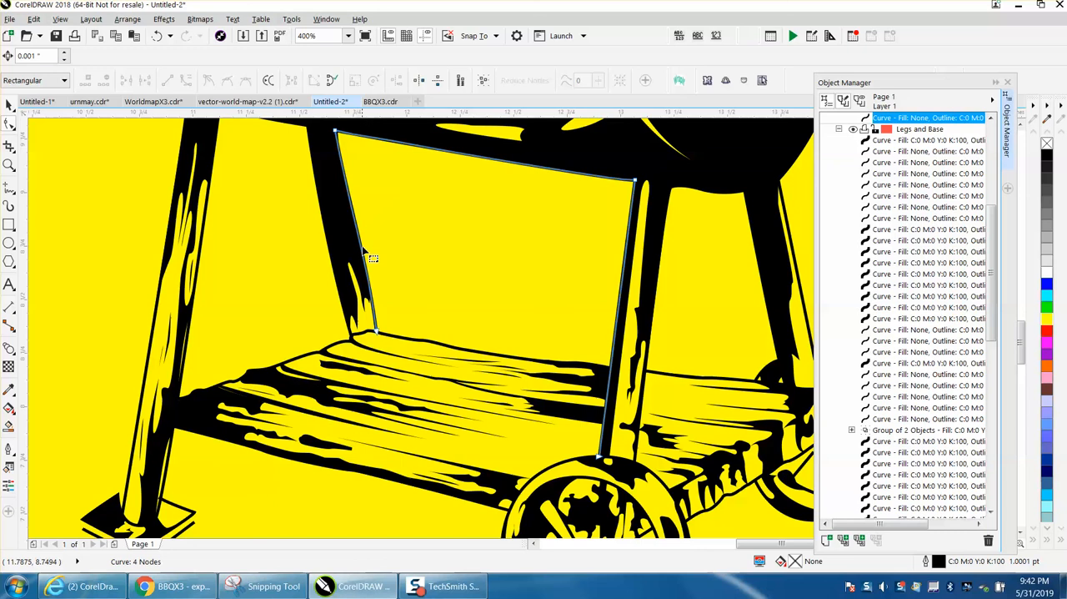
Step: Set the outline width of the curve between the legs to 1.5 pt
{"action": "double_click", "coordinate": [938, 561]}
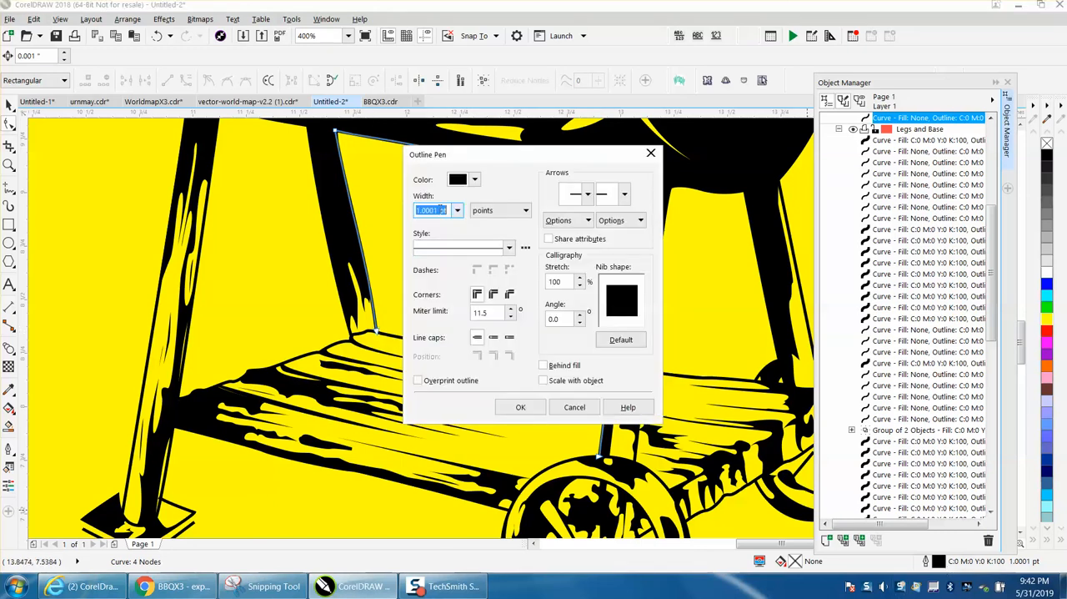
{"action": "left_click", "coordinate": [457, 211]}
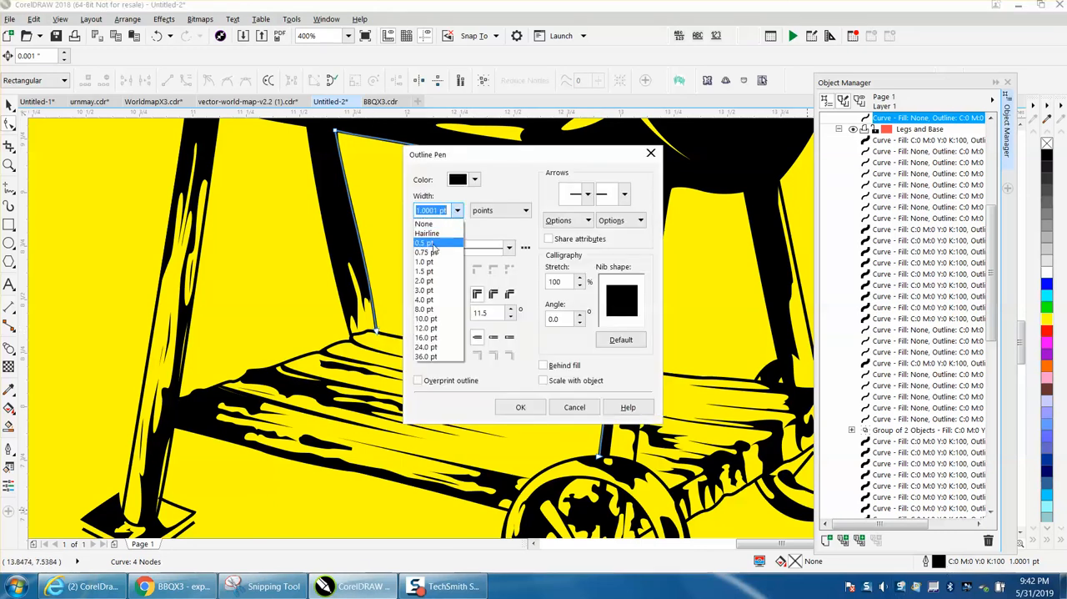
{"action": "left_click", "coordinate": [426, 274]}
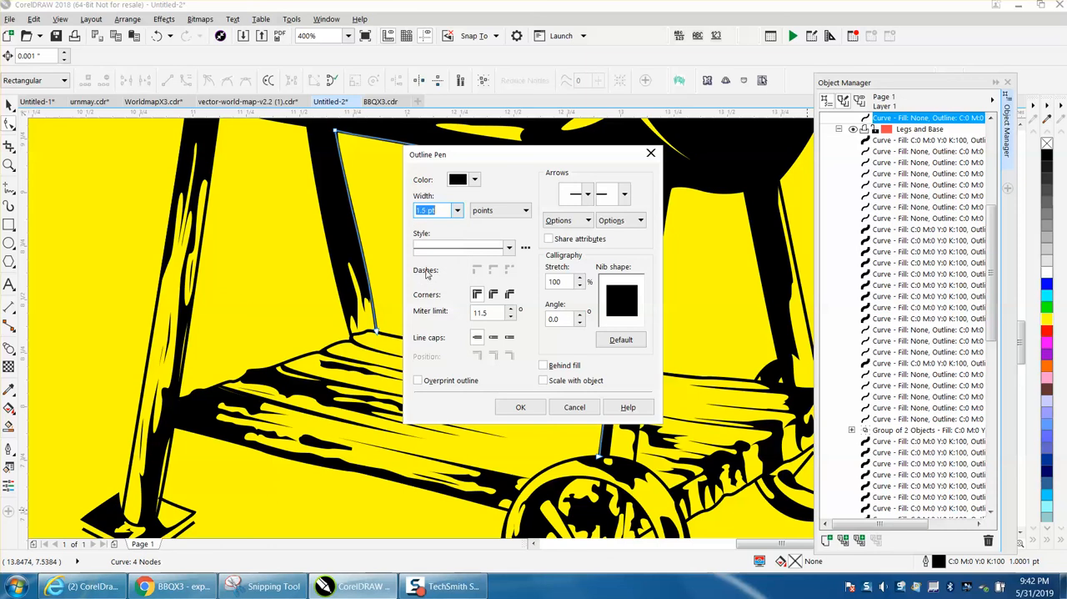
{"action": "left_click", "coordinate": [520, 407]}
Step: Delete the yellow background rectangle behind the barbecue
{"action": "left_click", "coordinate": [51, 126]}
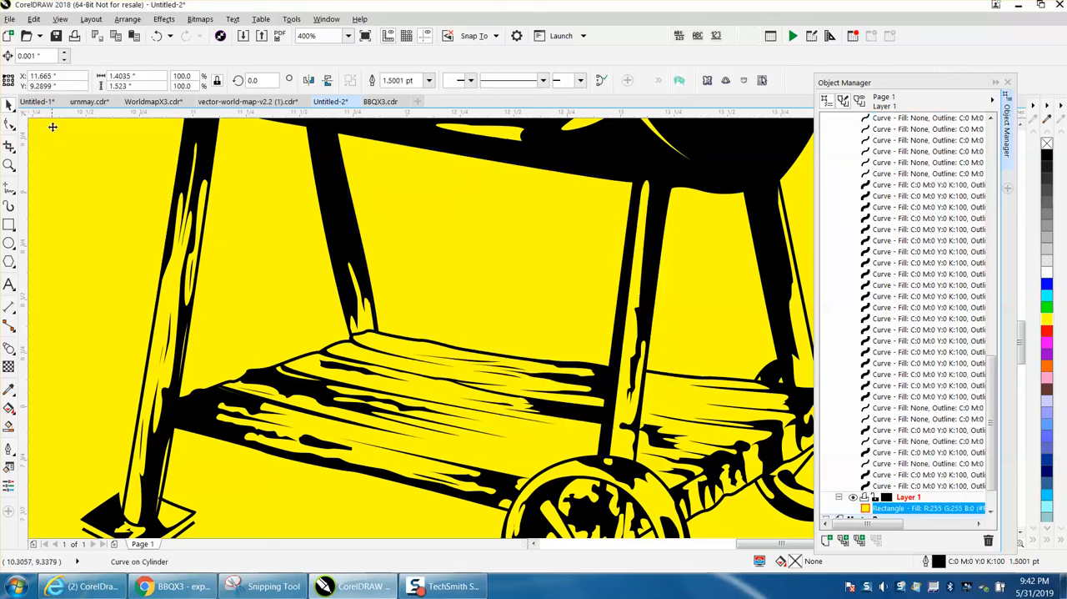
{"action": "scroll", "coordinate": [222, 222], "scroll_direction": "down", "scroll_amount": 1}
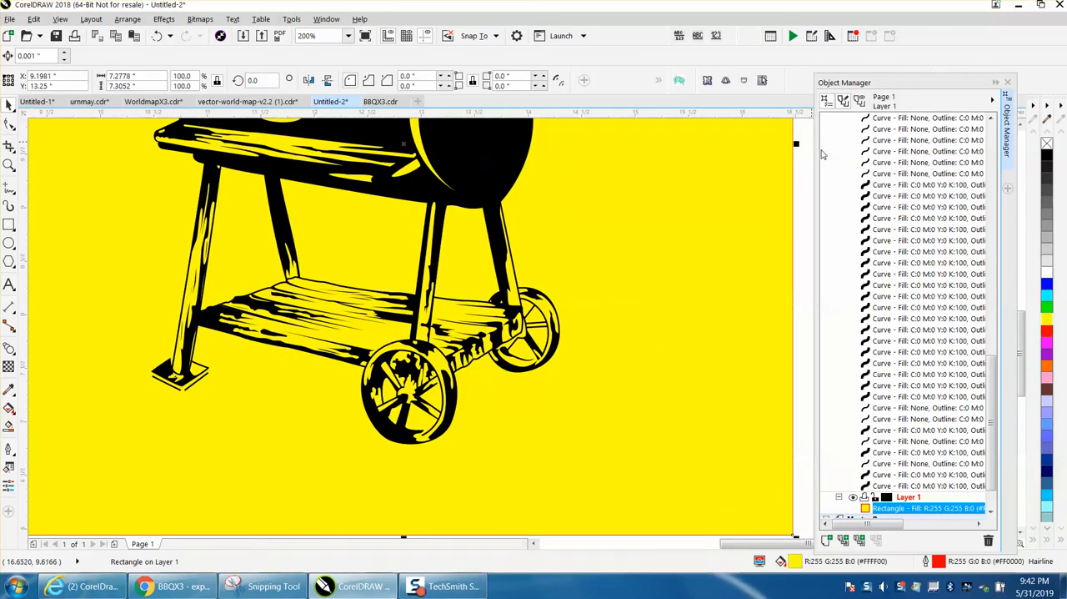
{"action": "scroll", "coordinate": [584, 212], "scroll_direction": "down", "scroll_amount": 2}
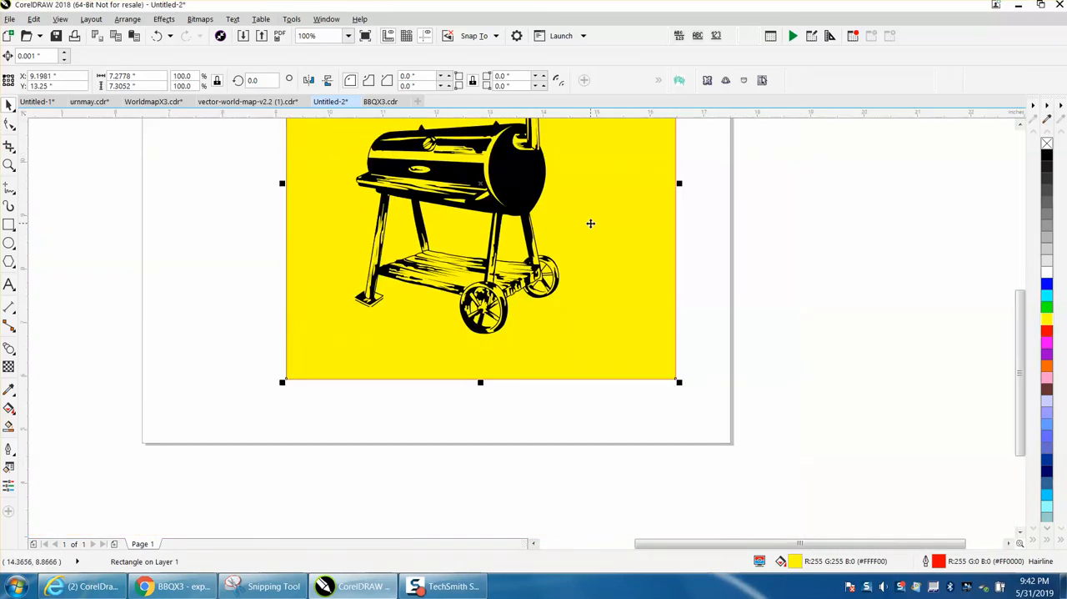
{"action": "key", "text": "Delete"}
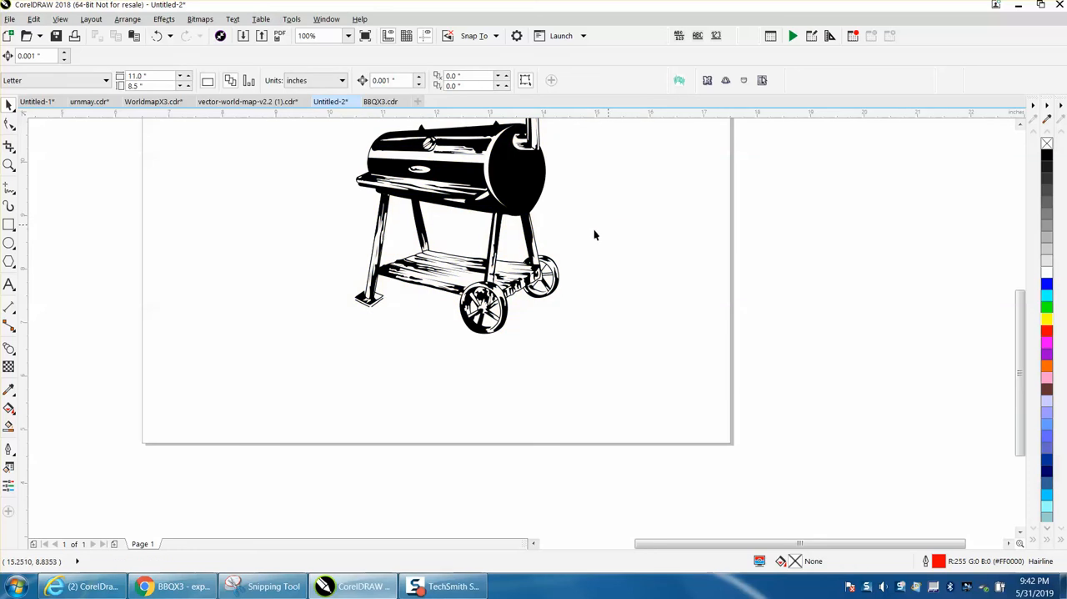
{"action": "scroll", "coordinate": [461, 276], "scroll_direction": "down", "scroll_amount": 1}
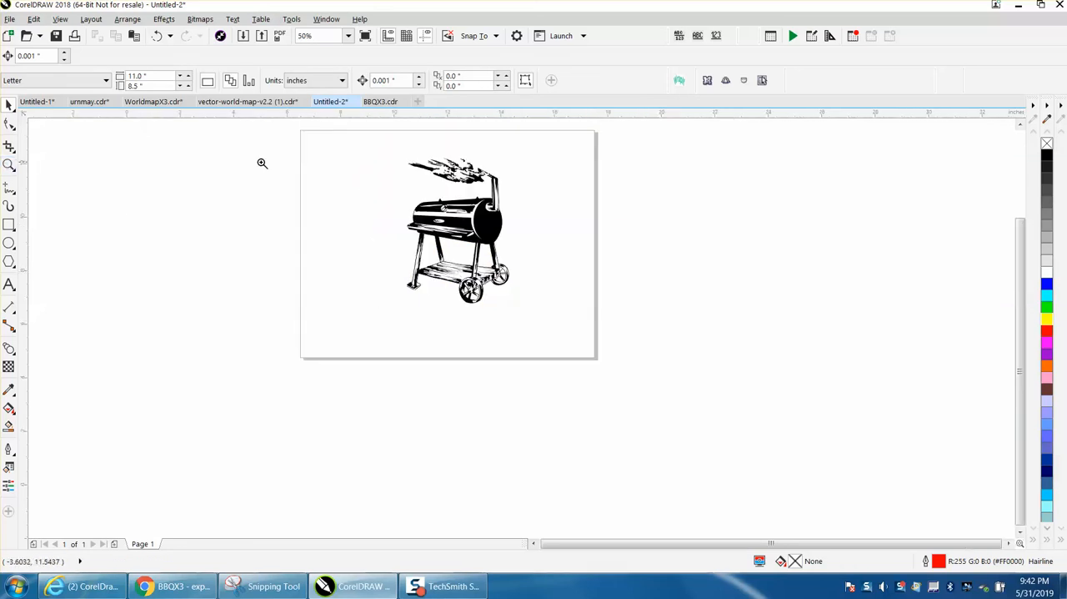
{"action": "left_click", "coordinate": [9, 165]}
{"action": "left_click_drag", "start_coordinate": [369, 148], "coordinate": [634, 338]}
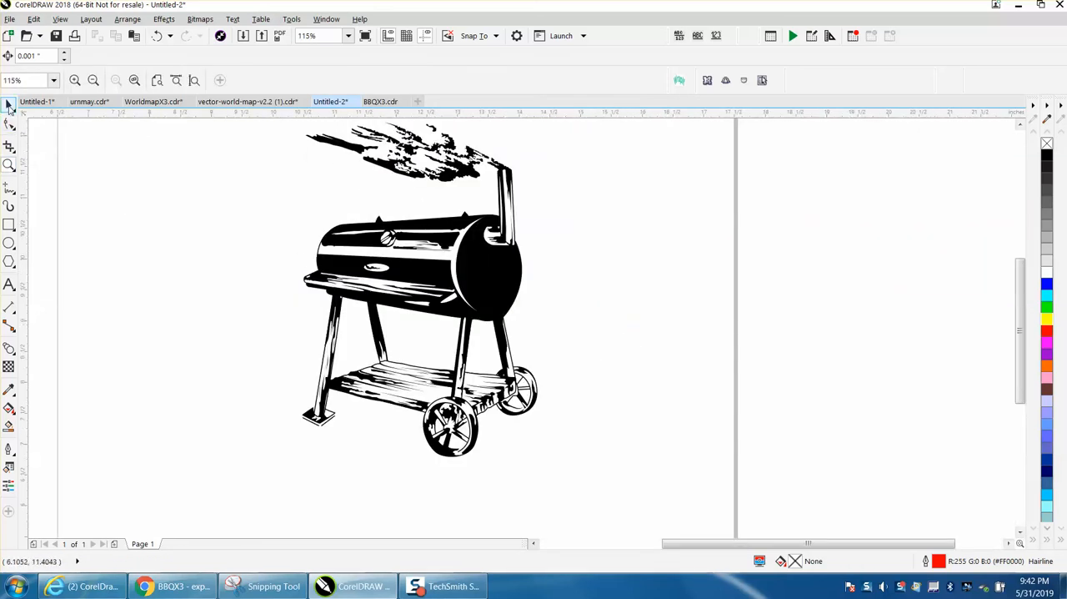
{"action": "left_click", "coordinate": [8, 105]}
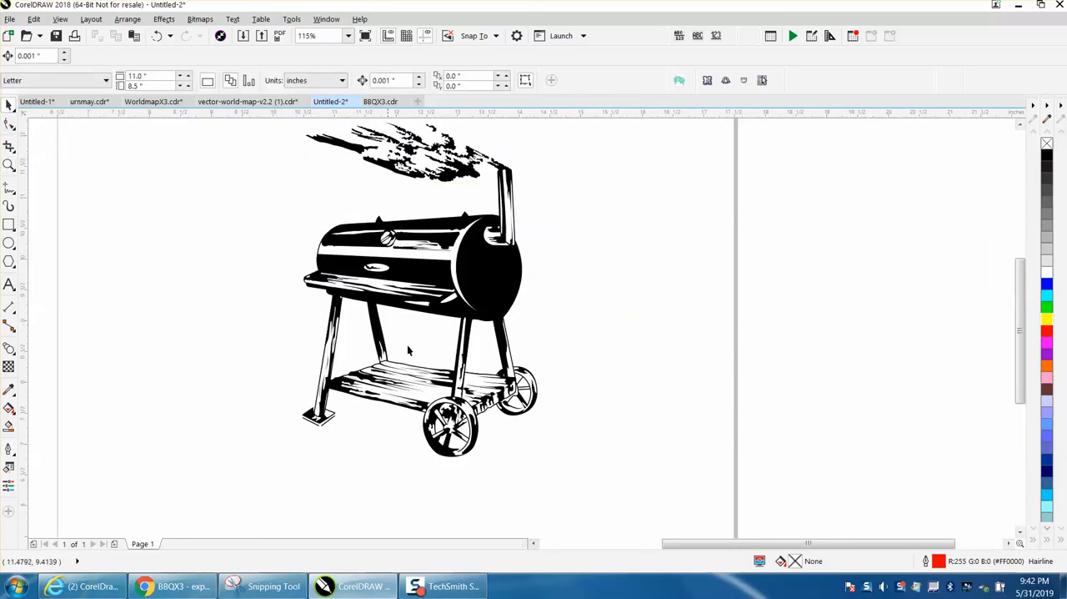